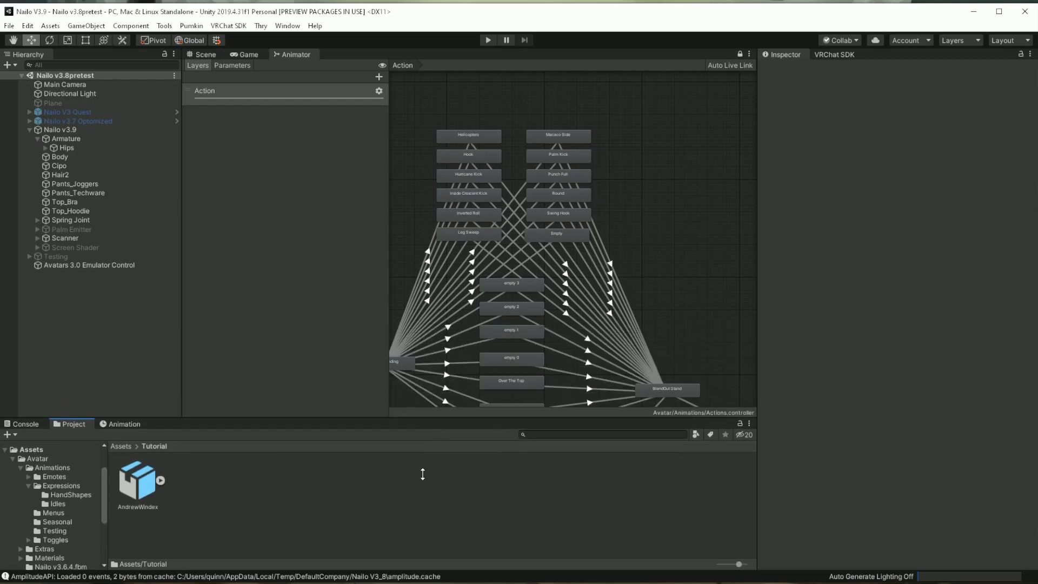
- Examine the Action layer's state graph and the condition on the Prepare Standing to Empty transition
left_click_drag(386, 356, 279, 351)
scroll(549, 293, "up", 4)
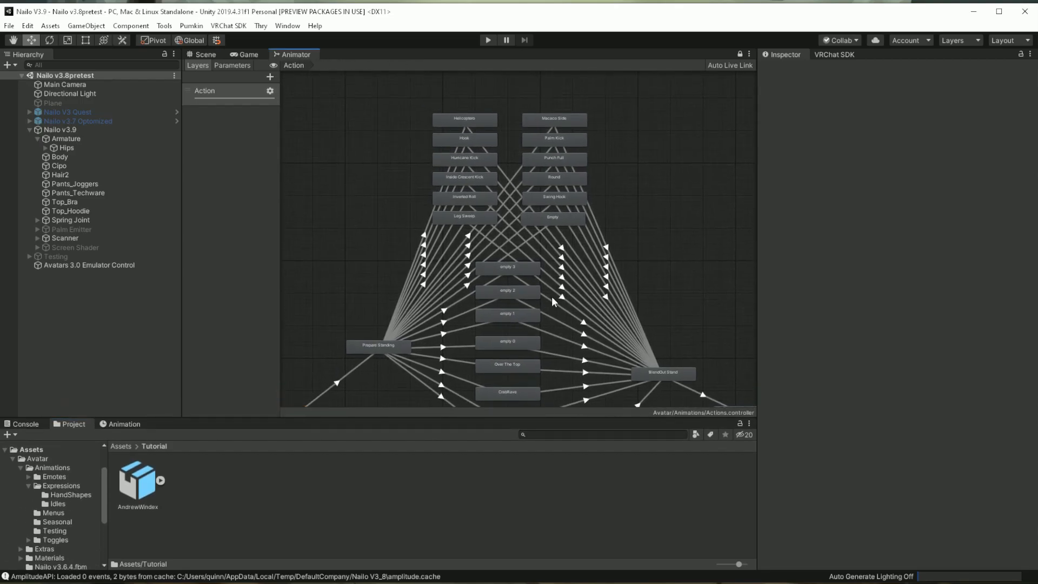
scroll(542, 248, "down", 3)
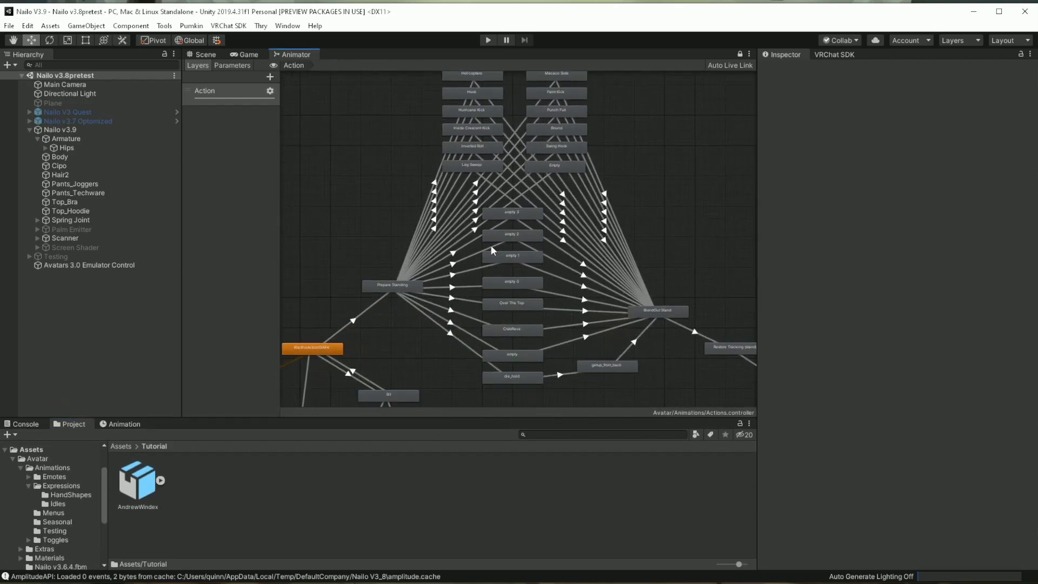
scroll(581, 286, "up", 5)
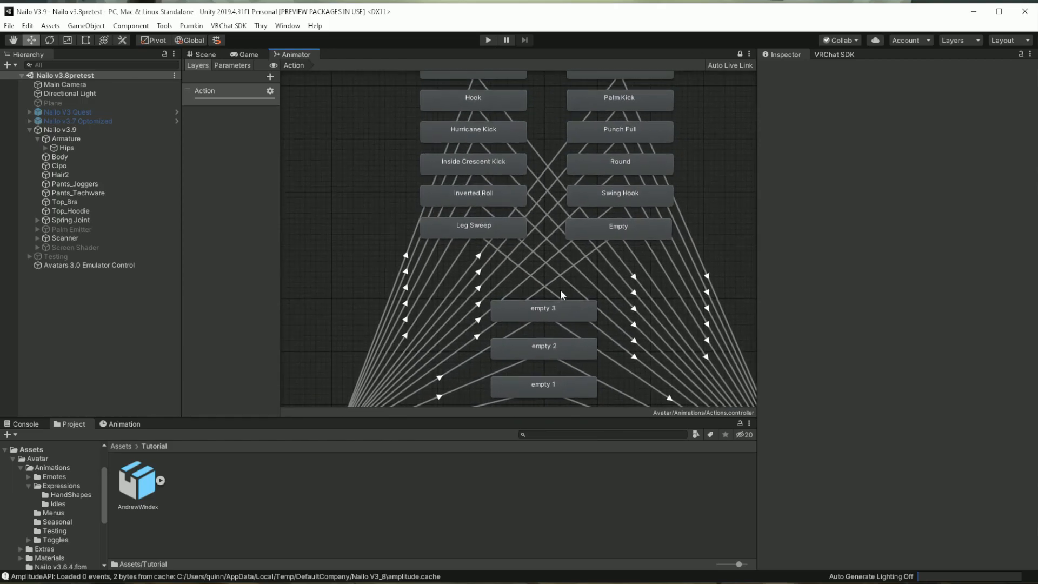
left_click(559, 287)
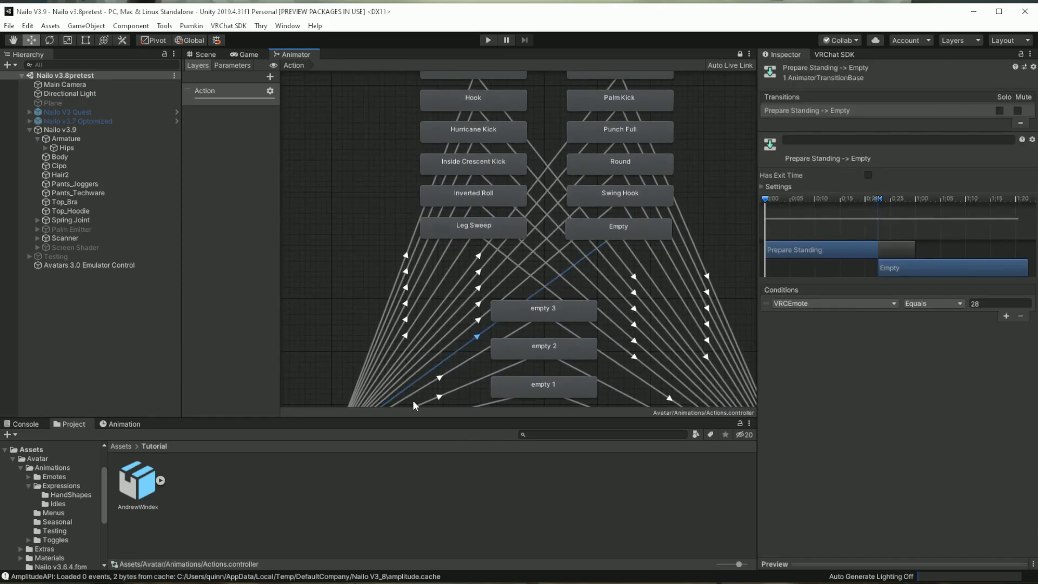
scroll(500, 332, "down", 1)
mouse_move(512, 303)
middle_mouse_down()
mouse_move(475, 390)
mouse_move(507, 381)
middle_mouse_up()
middle_click_drag(504, 311, 500, 238)
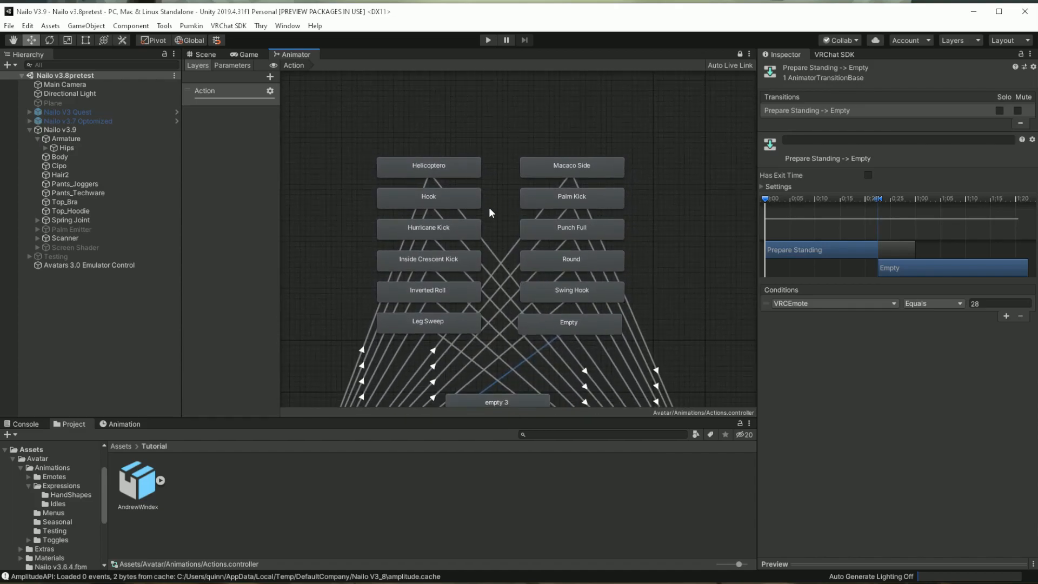
middle_click_drag(618, 299, 671, 242)
- Inspect the AndrewWindex FBX in the Tutorial folder, including its sub-assets and rig import settings
left_click(203, 483)
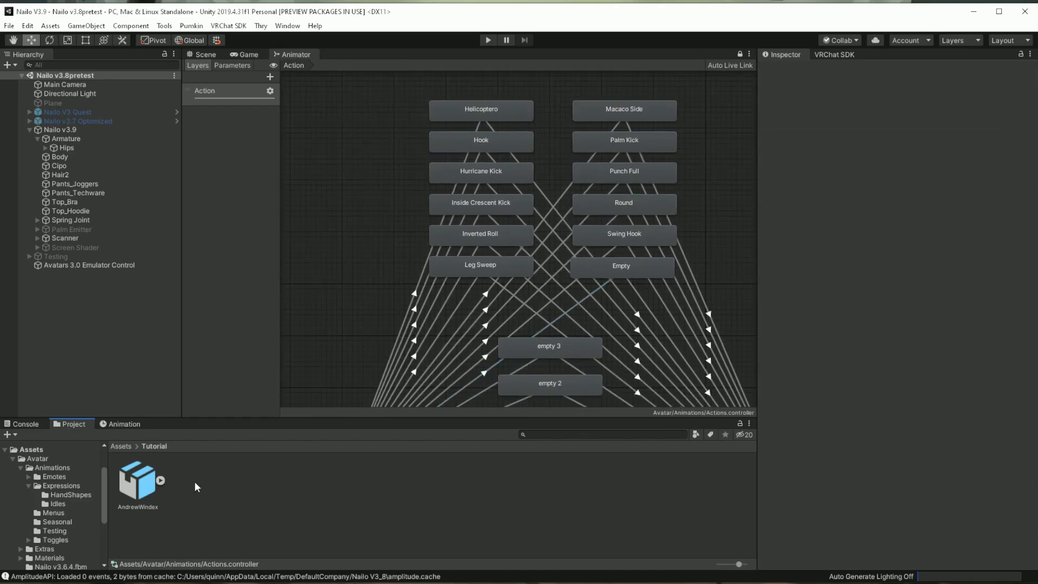
left_click(161, 480)
left_click(142, 482)
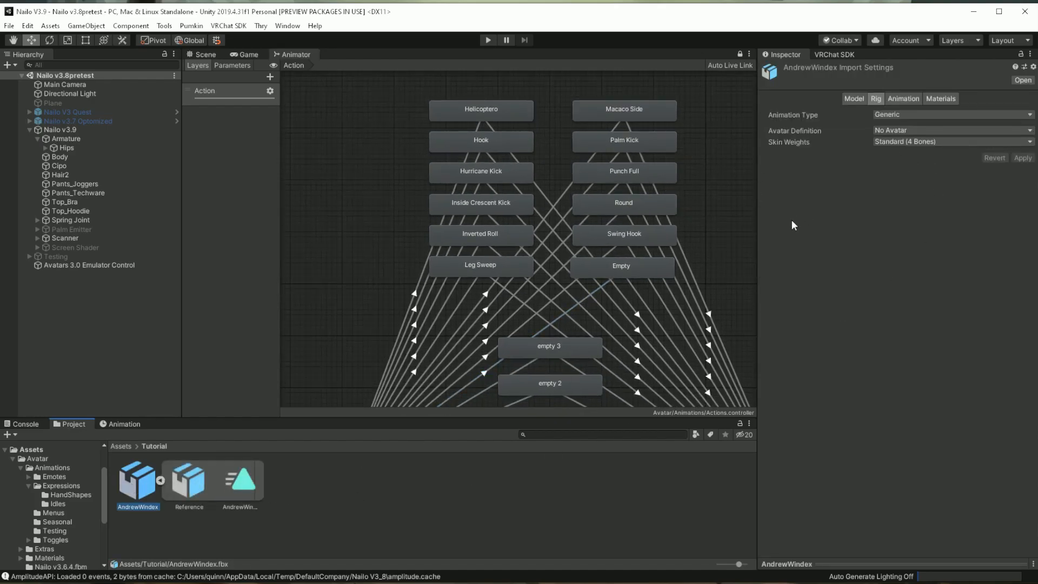
left_click(250, 482)
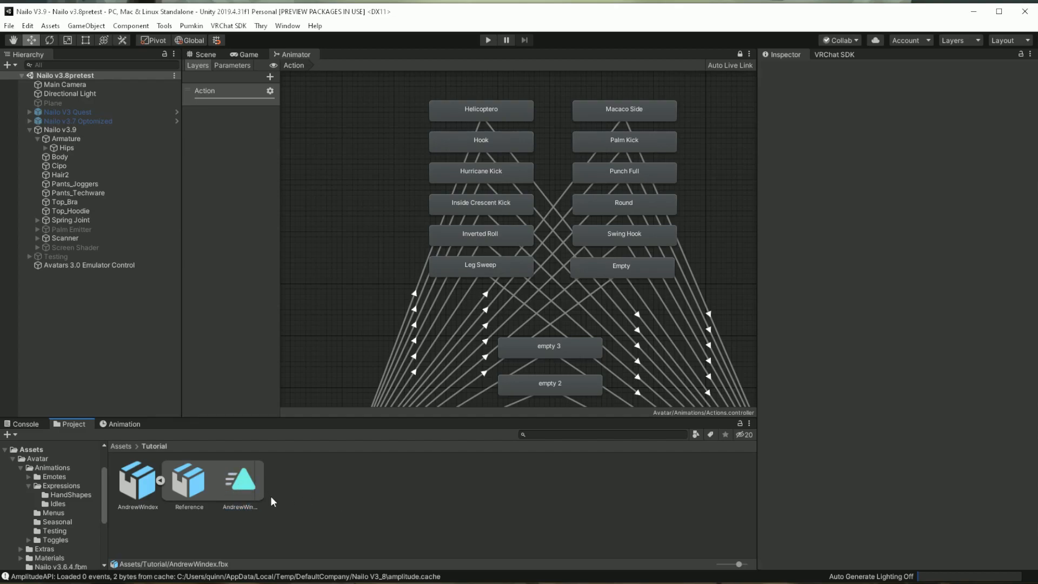
left_click(145, 478)
left_click(159, 480)
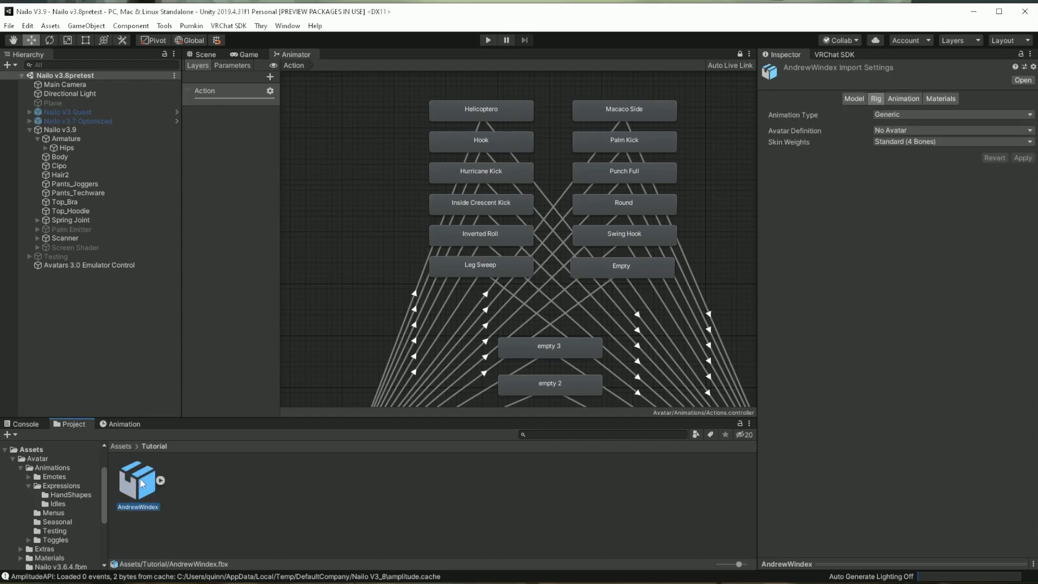
left_click(160, 480)
left_click(326, 505)
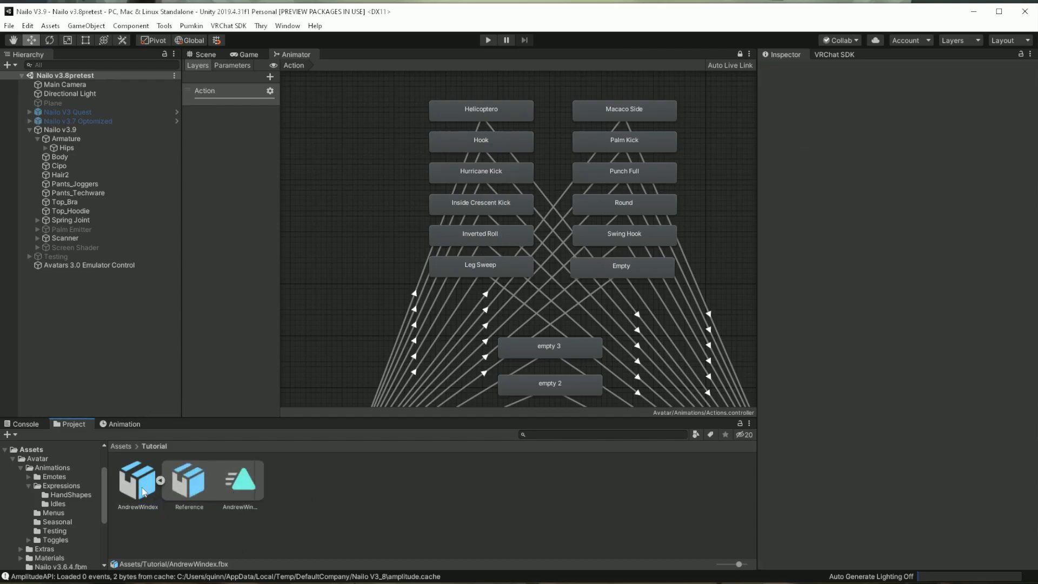
- Place the AndrewWindex model in the scene, unpack its prefab completely and expand its bones down through Hips
left_click_drag(145, 492, 83, 297)
right_click(90, 274)
left_click(180, 415)
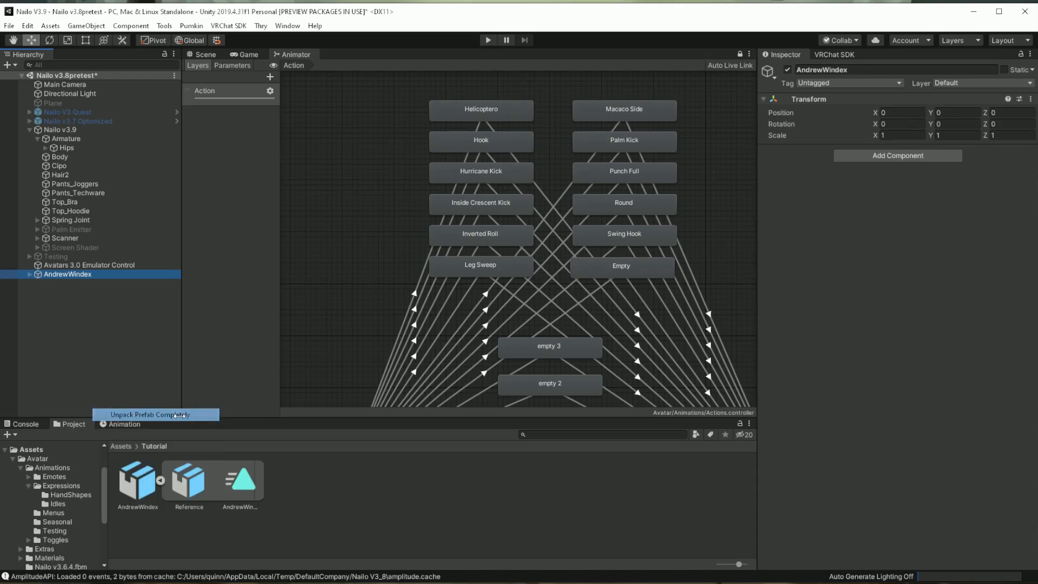
left_click(30, 274)
left_click(34, 283)
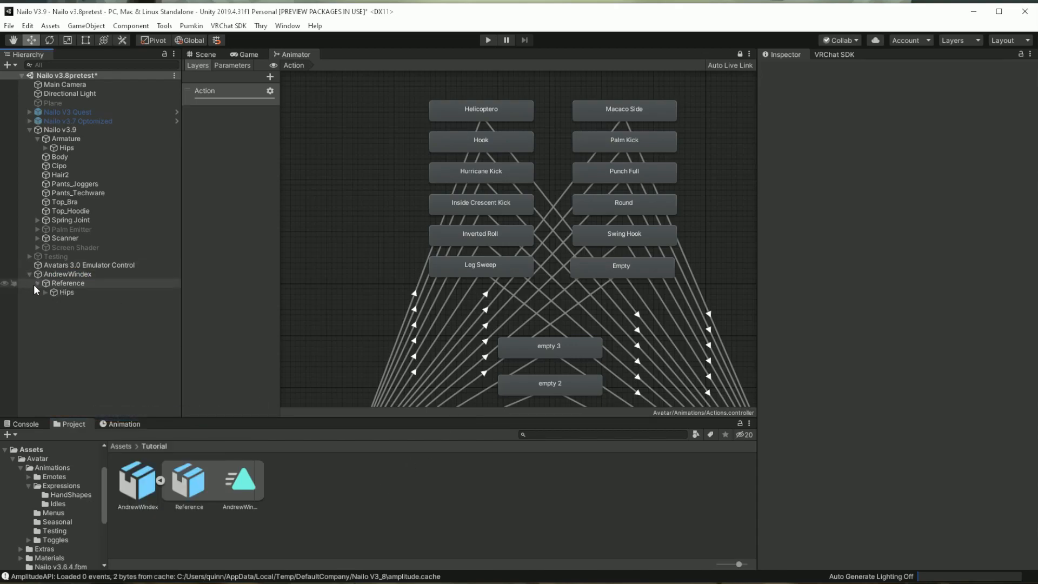
left_click(45, 292)
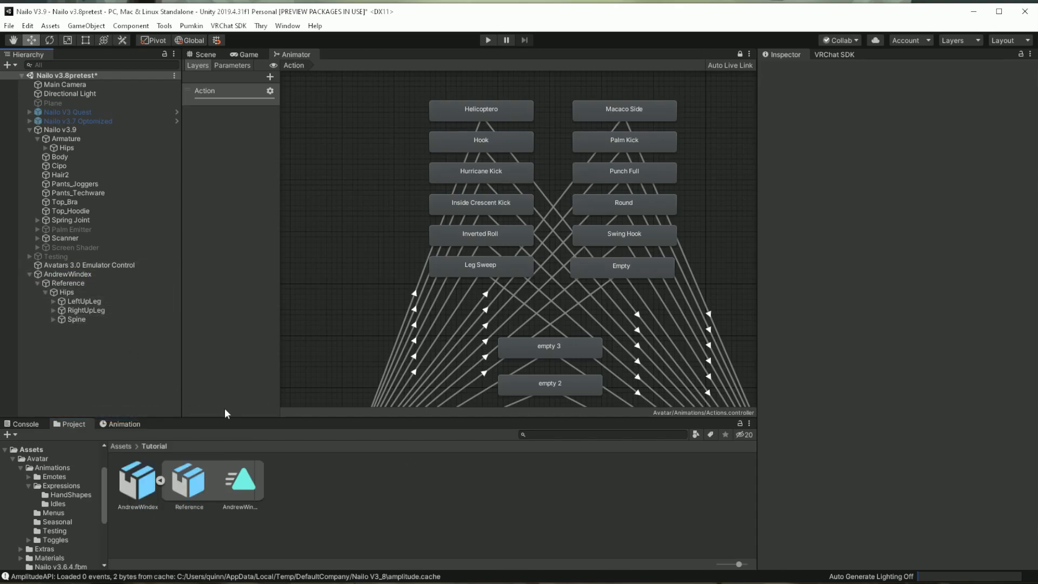
- Delete the AndrewWindex object from the scene hierarchy
left_click(243, 483)
left_click(76, 283)
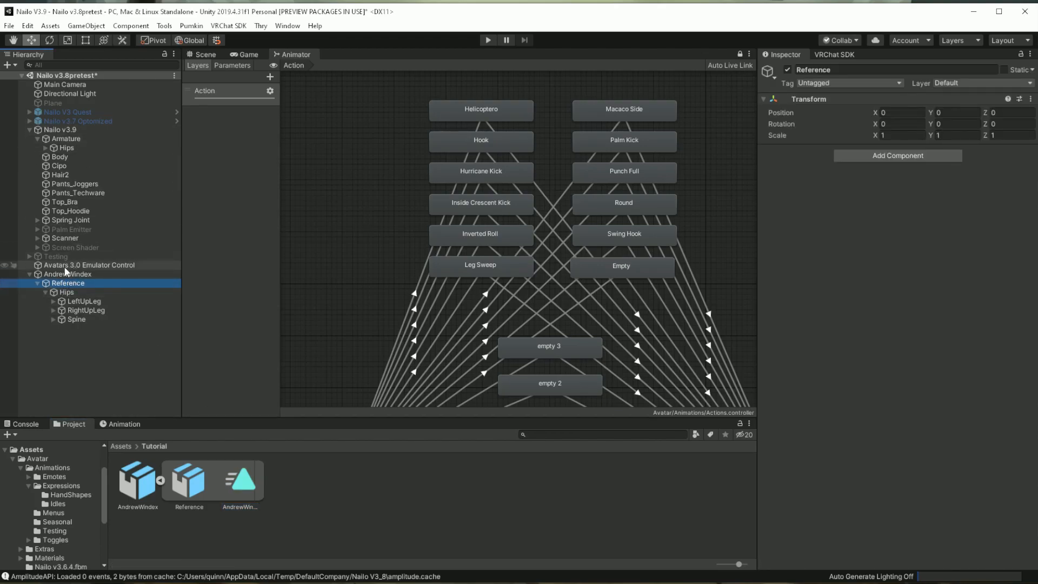
left_click(63, 274)
key("Delete")
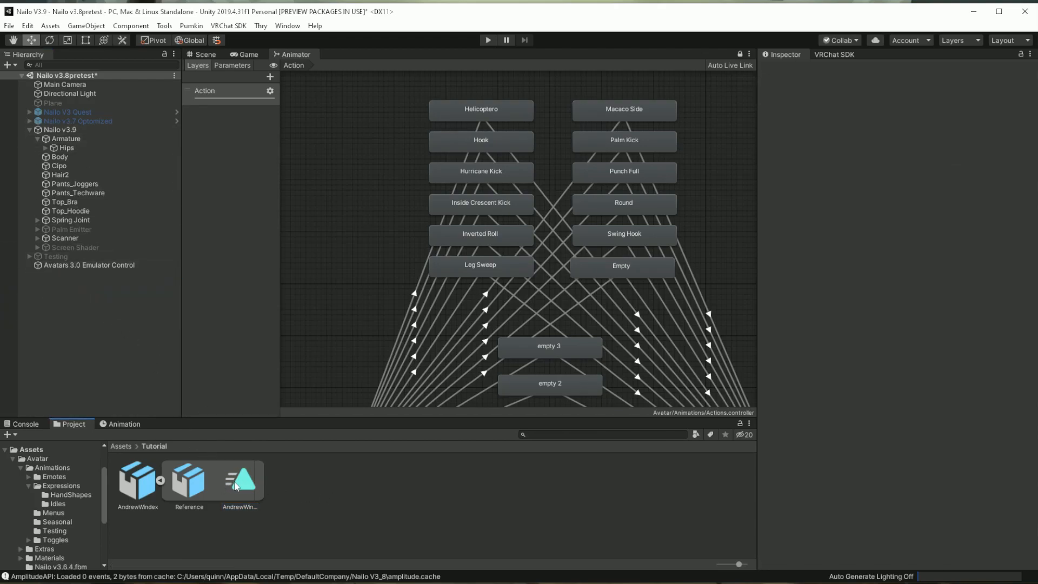
- Duplicate the AndrewWindex animation clip inside the FBX as a standalone clip in the Tutorial folder
left_click(241, 486)
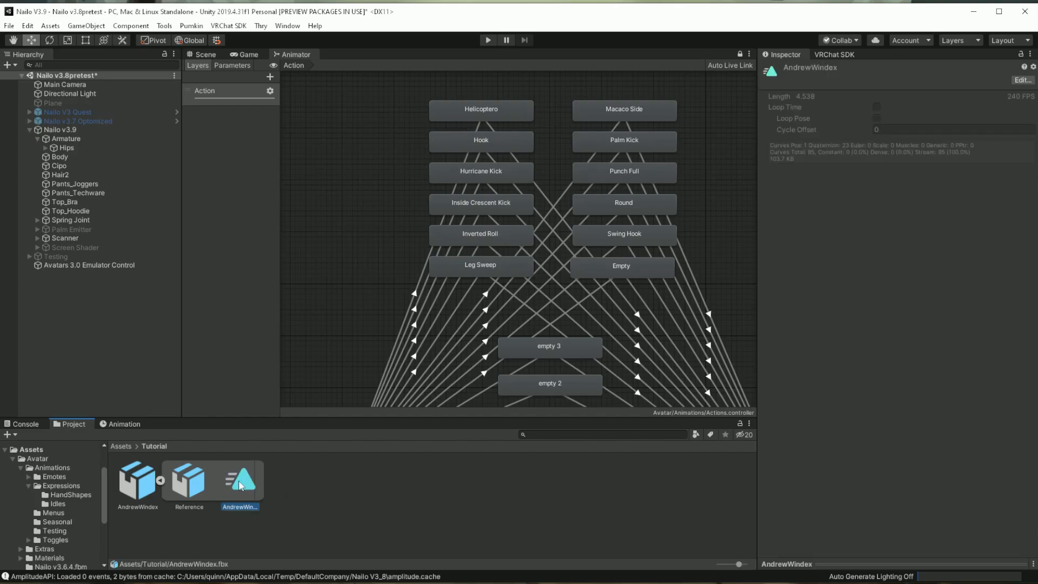
key("ctrl+d")
left_click(379, 522)
left_click(147, 487)
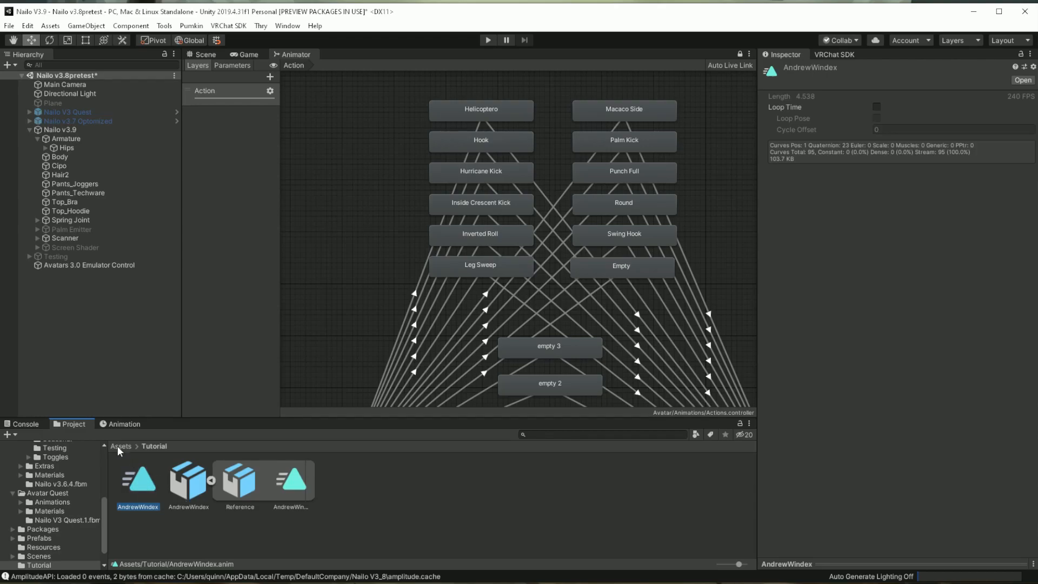
- Examine the duplicated clip's bone rotation tracks from the hips and legs to the arms, and check the Nailo v3.9 avatar for comparison
left_click(115, 422)
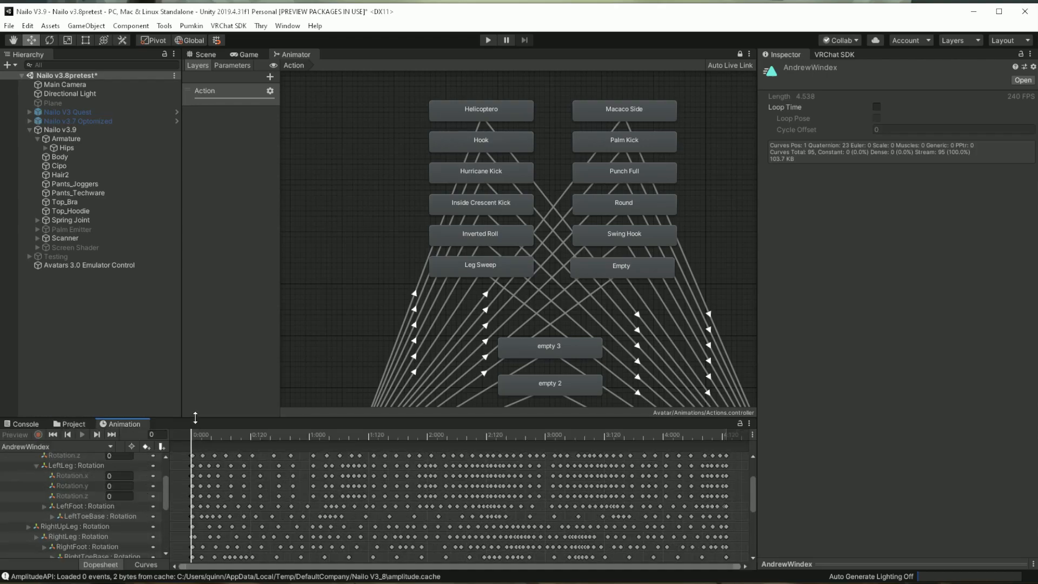
left_click_drag(195, 420, 195, 378)
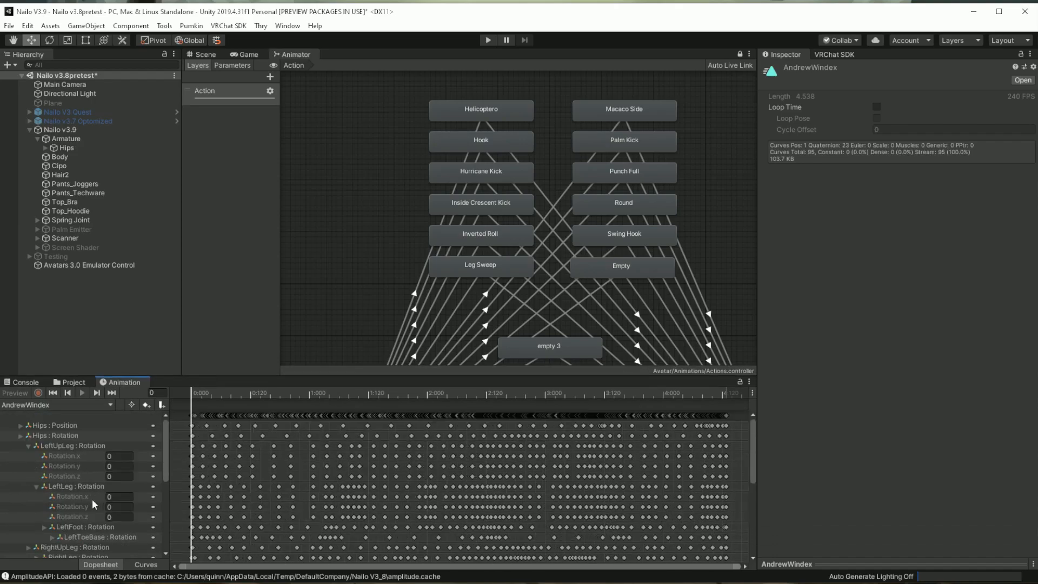
left_click(28, 445)
scroll(71, 459, "down", 3)
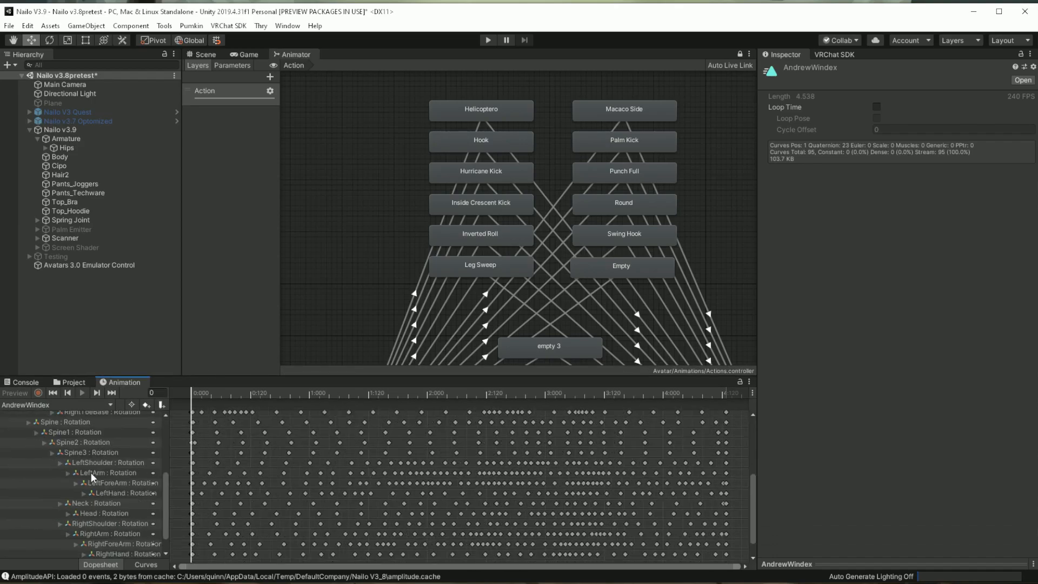
scroll(103, 489, "up", 2)
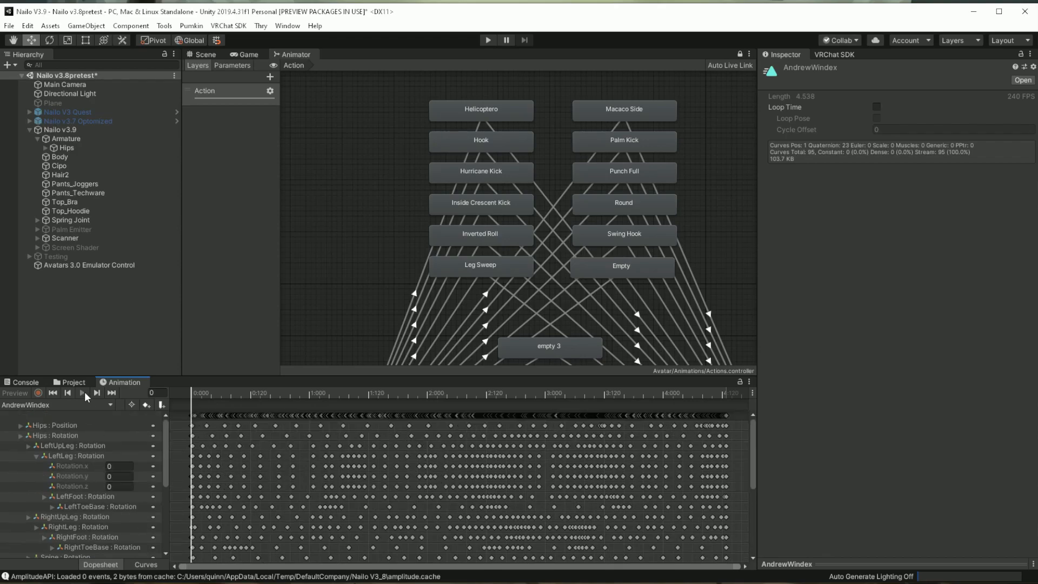
left_click(69, 130)
left_click(102, 332)
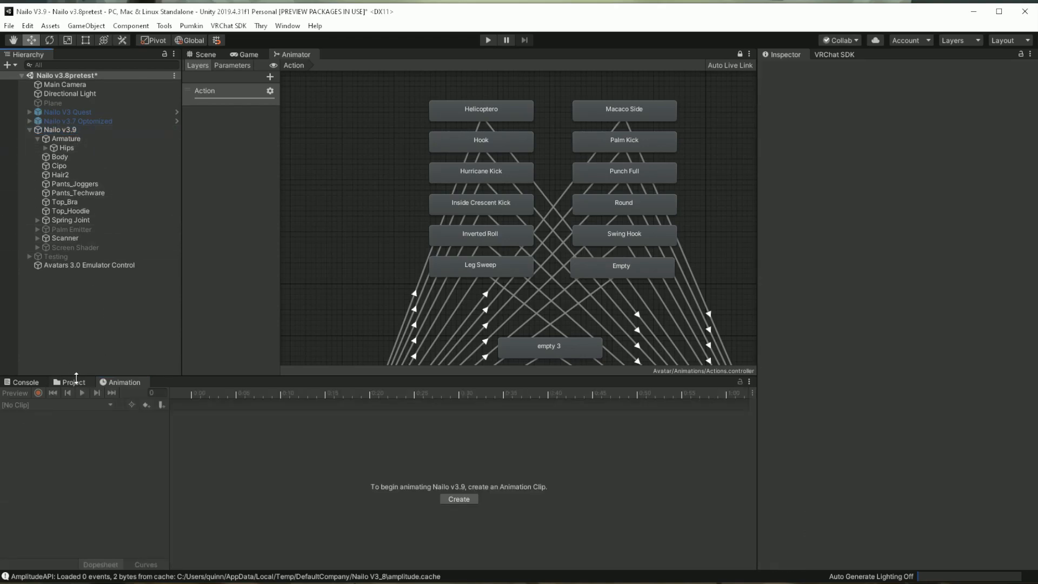
- Delete the duplicated AndrewWindex.anim clip from the Tutorial folder
left_click(72, 382)
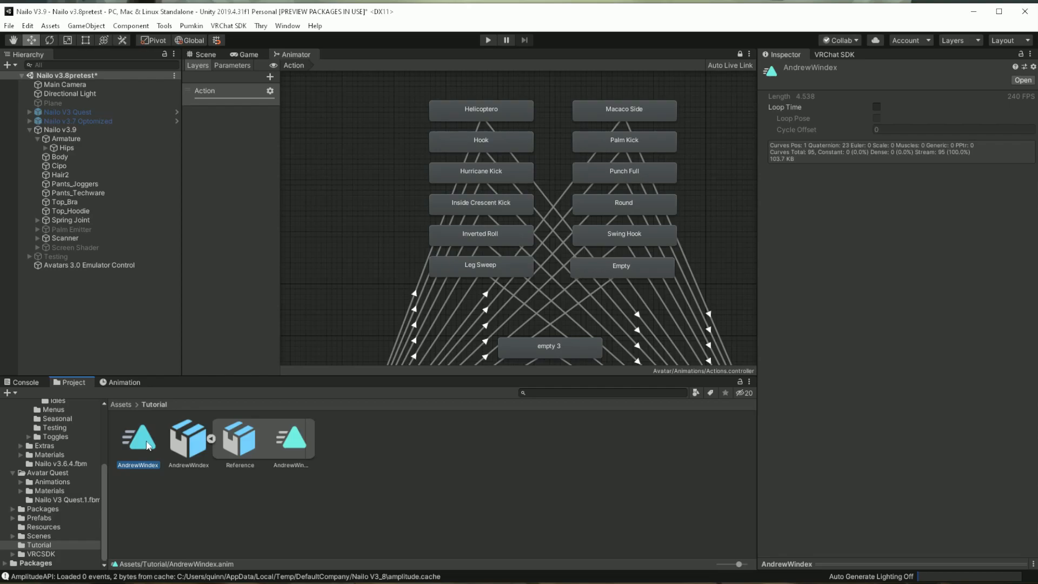
left_click(134, 454)
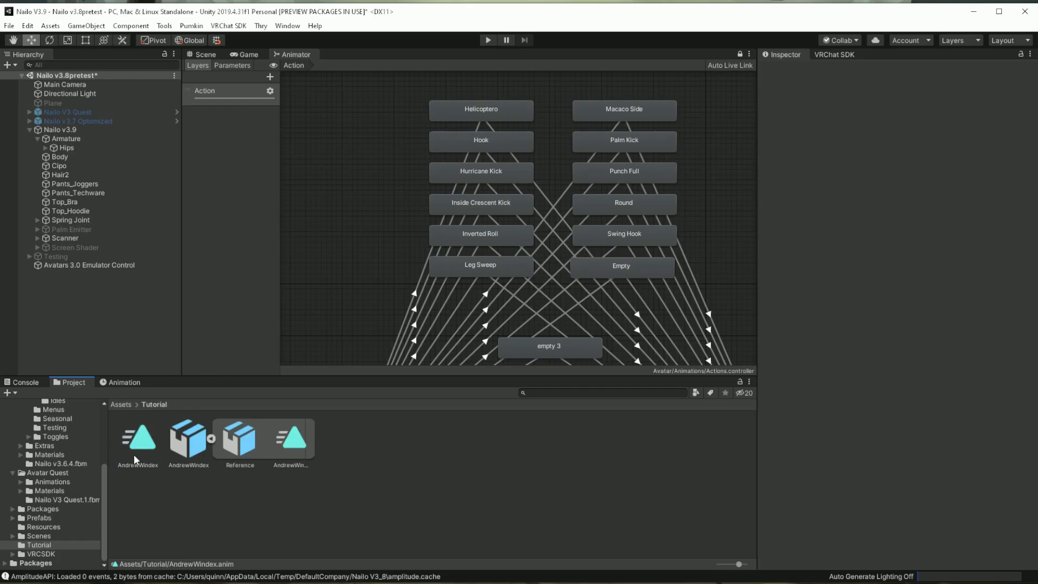
key("Delete")
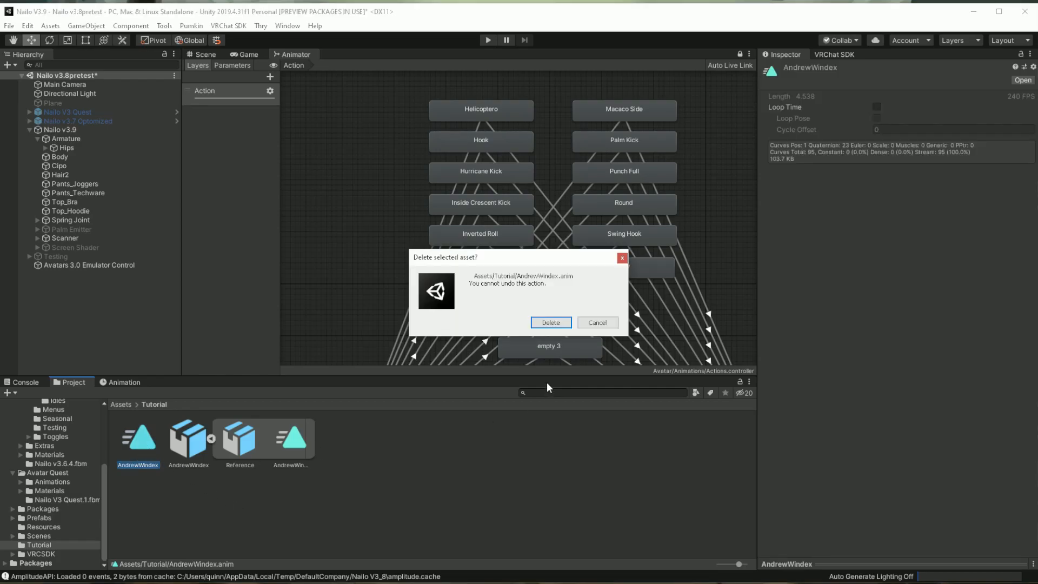
left_click(547, 323)
- Set the AndrewWindex FBX rig's animation type to Humanoid and apply the import settings
left_click(135, 439)
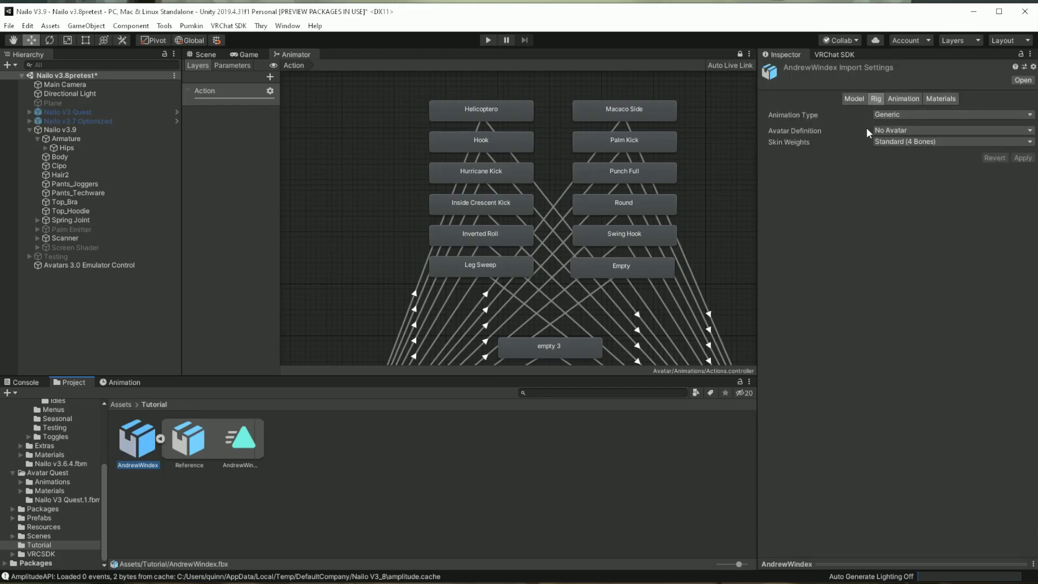
left_click(925, 114)
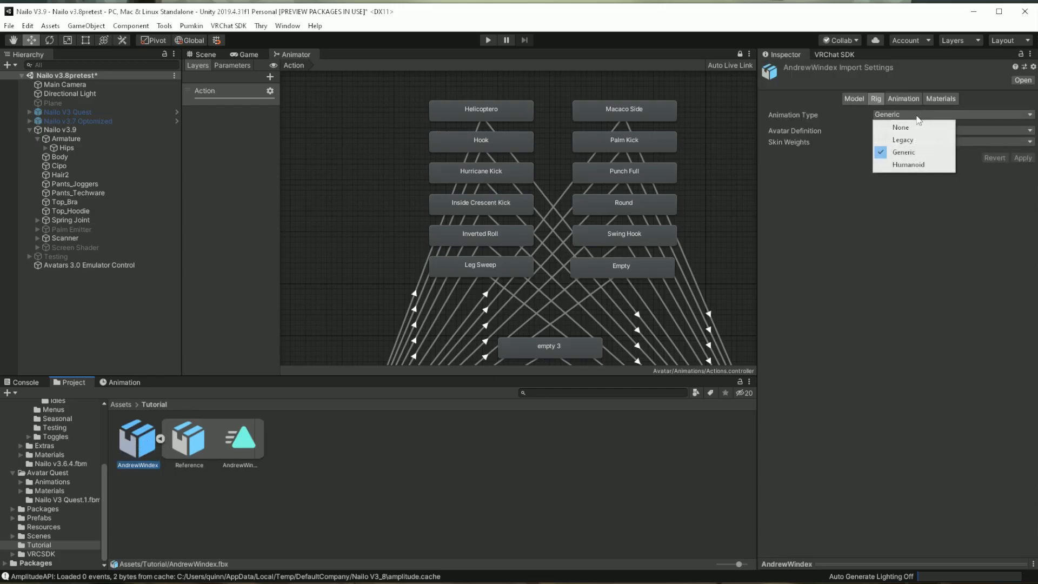
left_click(908, 162)
left_click(1021, 197)
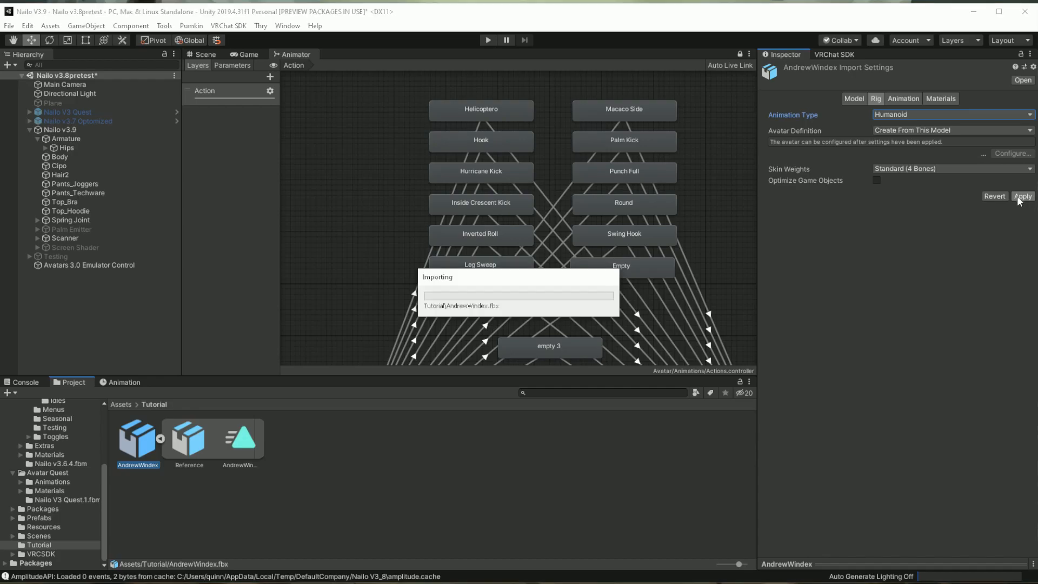
- Open the AndrewWindex avatar configuration, saving the scene, and review its hand, head and body bone mappings before closing it
left_click(1030, 141)
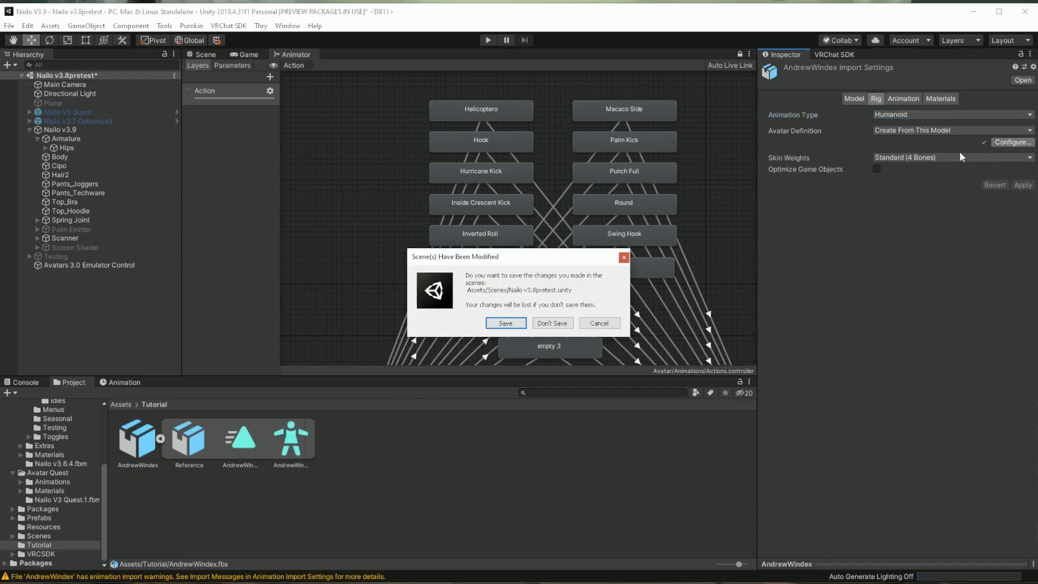
left_click(506, 326)
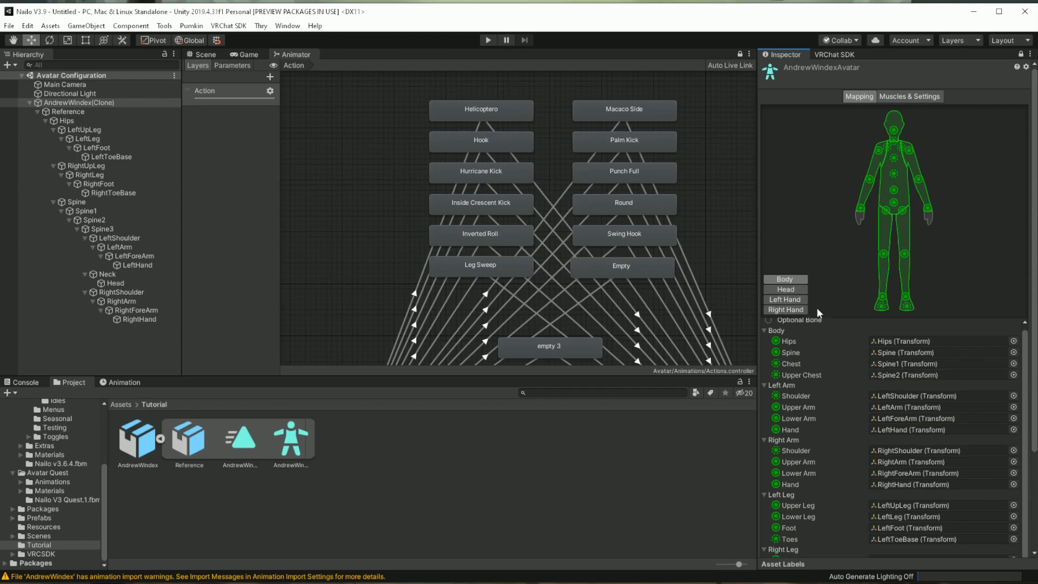
left_click(786, 300)
left_click(786, 290)
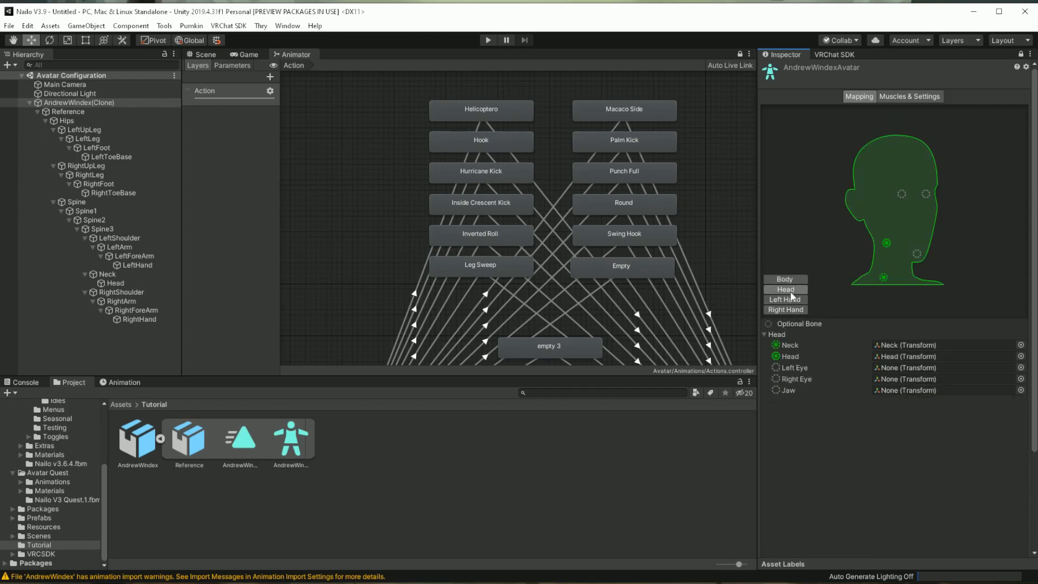
left_click(794, 279)
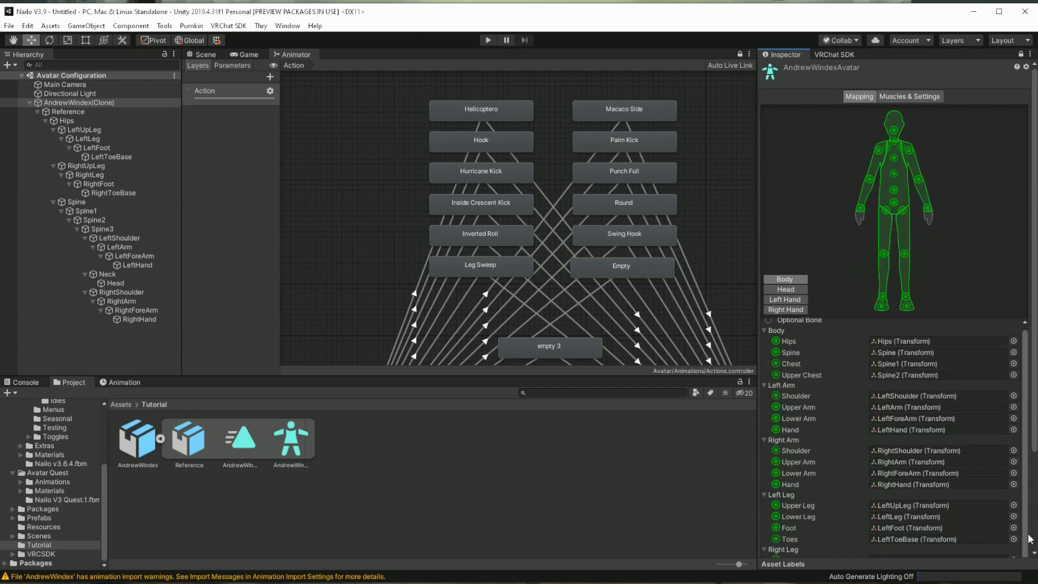
scroll(1022, 432, "down", 5)
left_click(1016, 497)
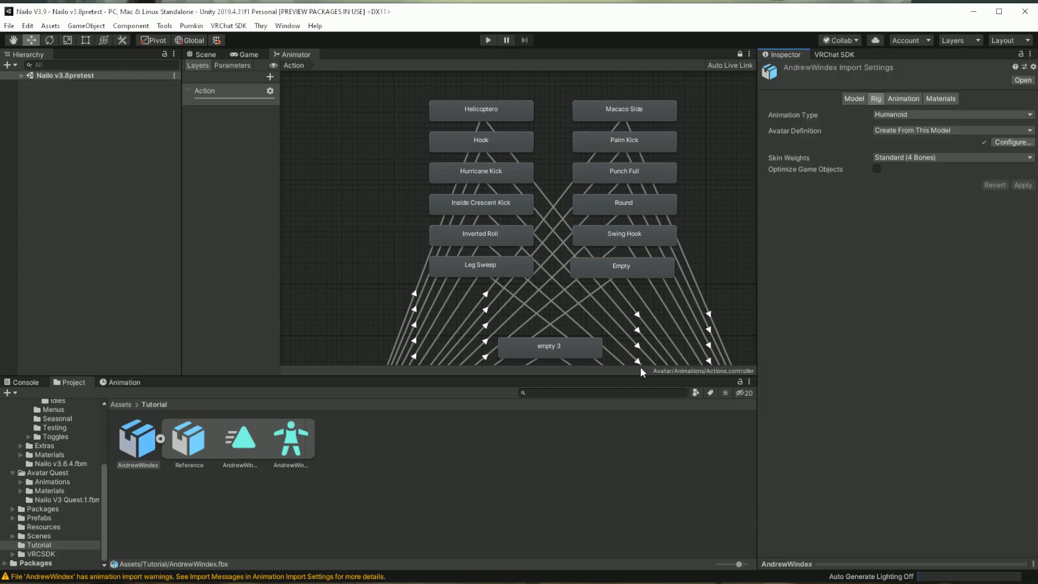
- Duplicate the humanoid AndrewWindex clip out of the FBX and view its animation tracks
left_click(241, 441)
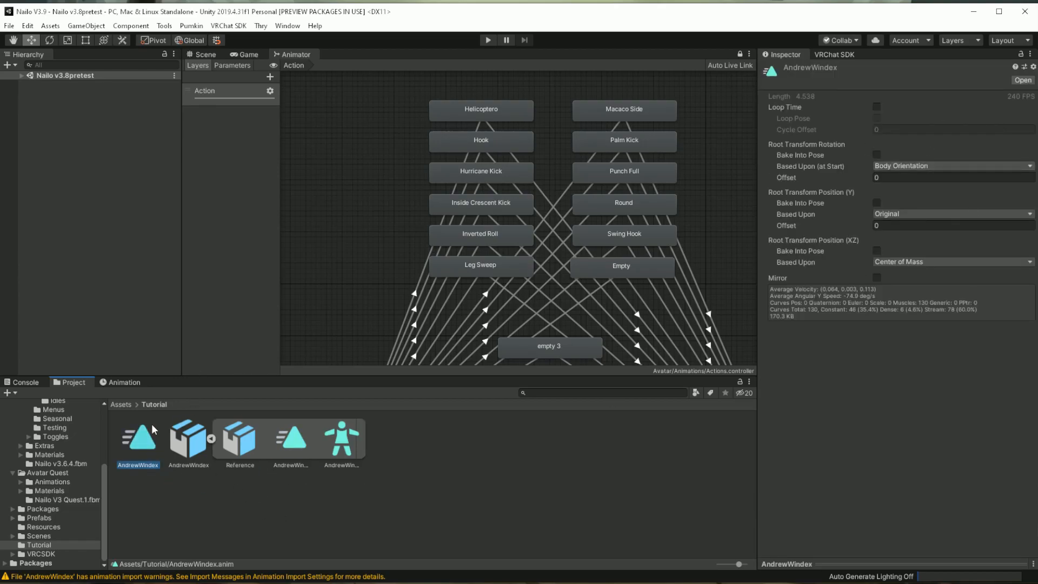
left_click(120, 383)
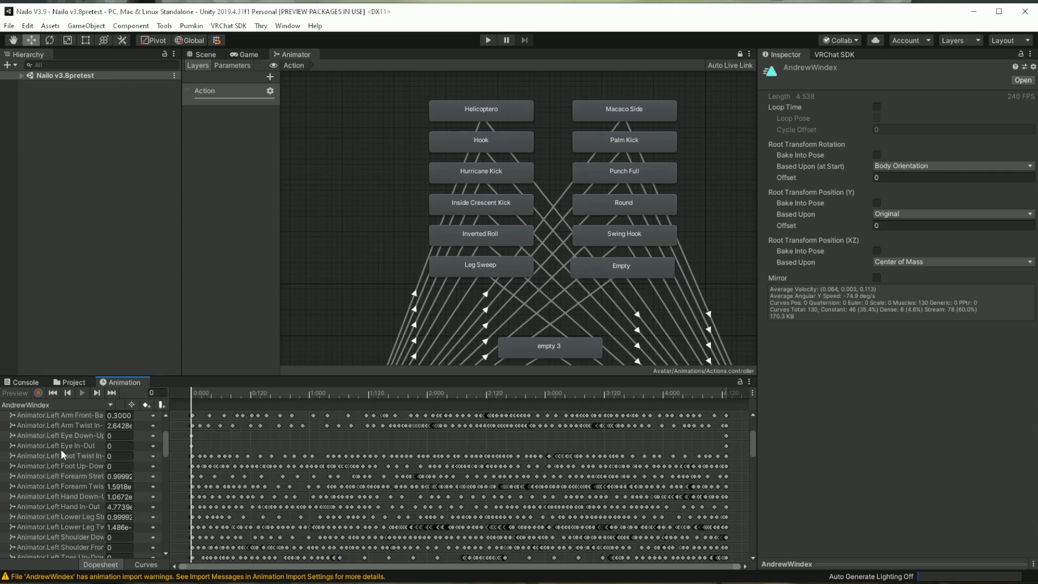
- Enable Bake Into Pose for the duplicated AndrewWindex clip's root rotation, root Y position and root XZ position
left_click(72, 382)
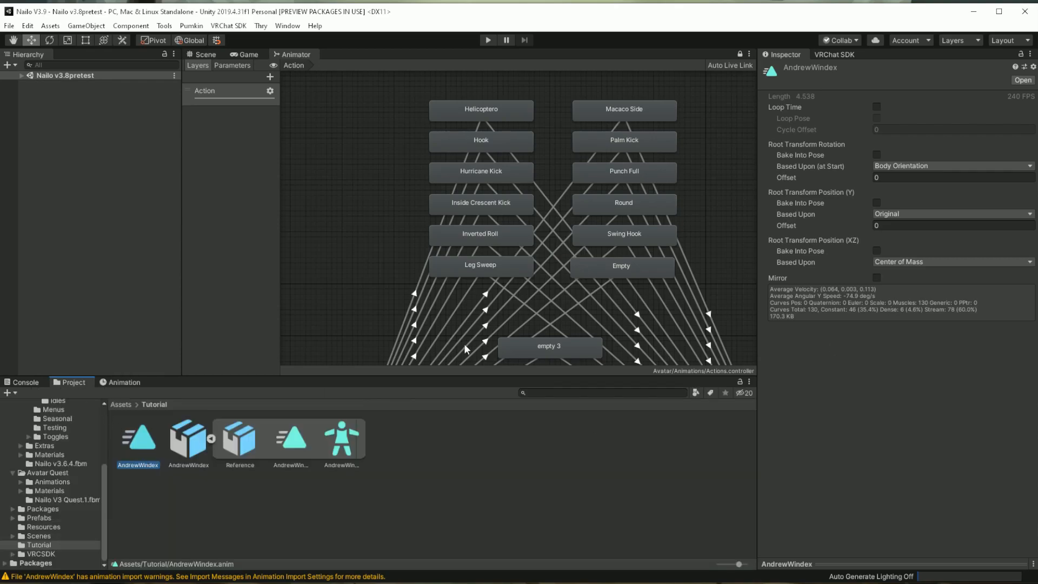
left_click(877, 154)
left_click(876, 202)
left_click(876, 251)
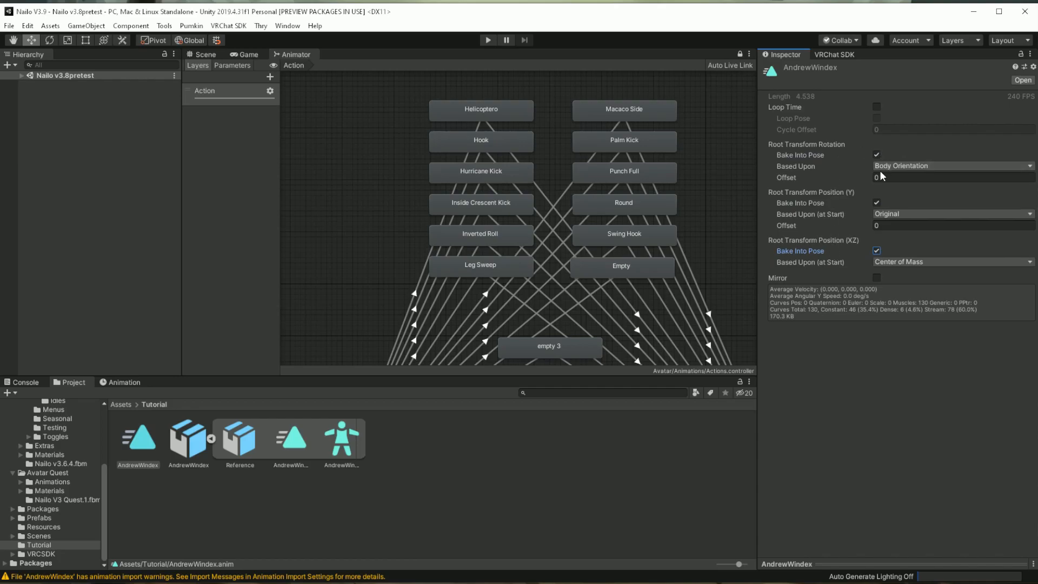
- Base the AndrewWindex clip's root transform rotation and root XZ position upon Original
left_click(894, 166)
left_click(900, 177)
left_click(902, 262)
left_click(889, 273)
left_click(477, 316)
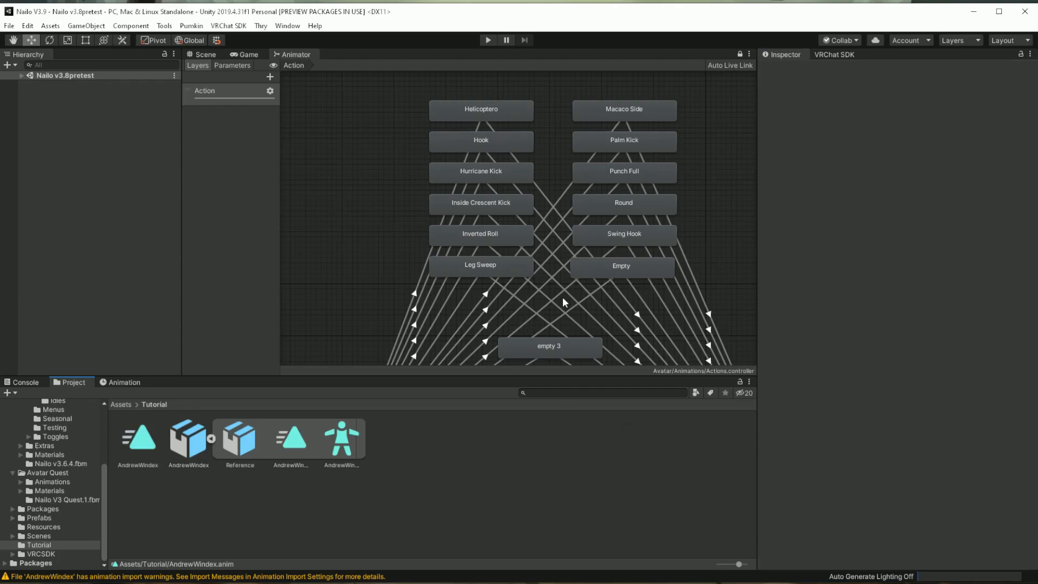
- Assign the duplicated AndrewWindex clip as the motion of the Empty state in the Action layer
left_click(669, 265)
left_click_drag(138, 436, 934, 98)
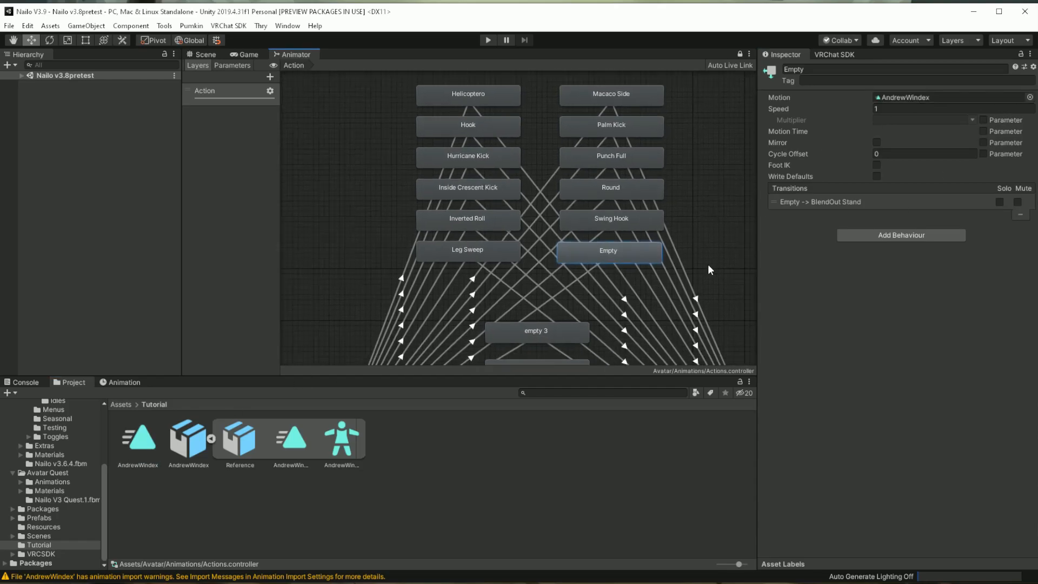
middle_click_drag(708, 265, 698, 231)
left_click(703, 180)
left_click(613, 212)
middle_click_drag(649, 158, 664, 176)
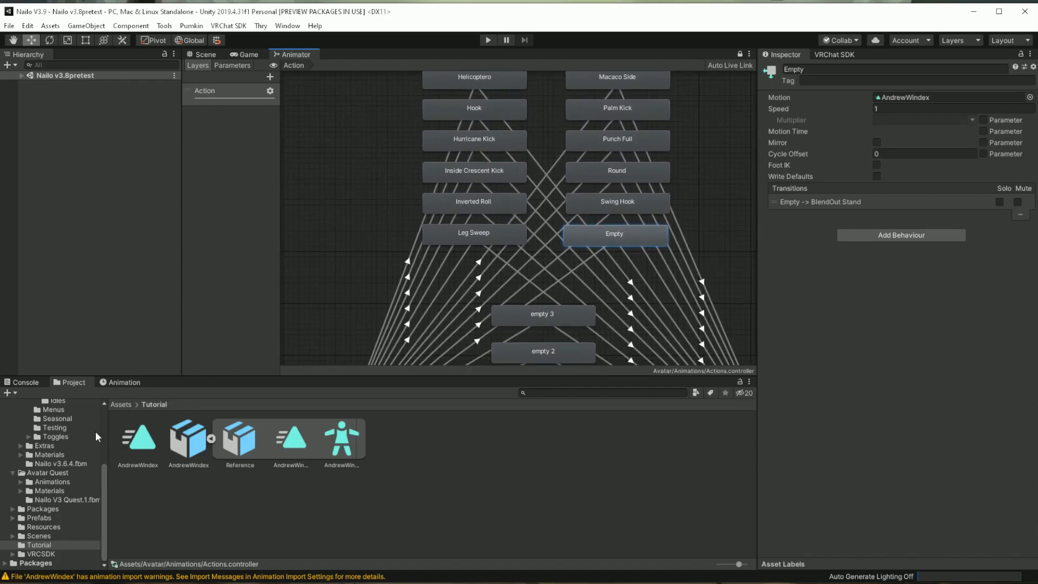
- Add a new control named Windex to the Capoeira 2 SubMenu in the avatar's Menus folder
scroll(95, 431, "up", 5)
left_click(53, 520)
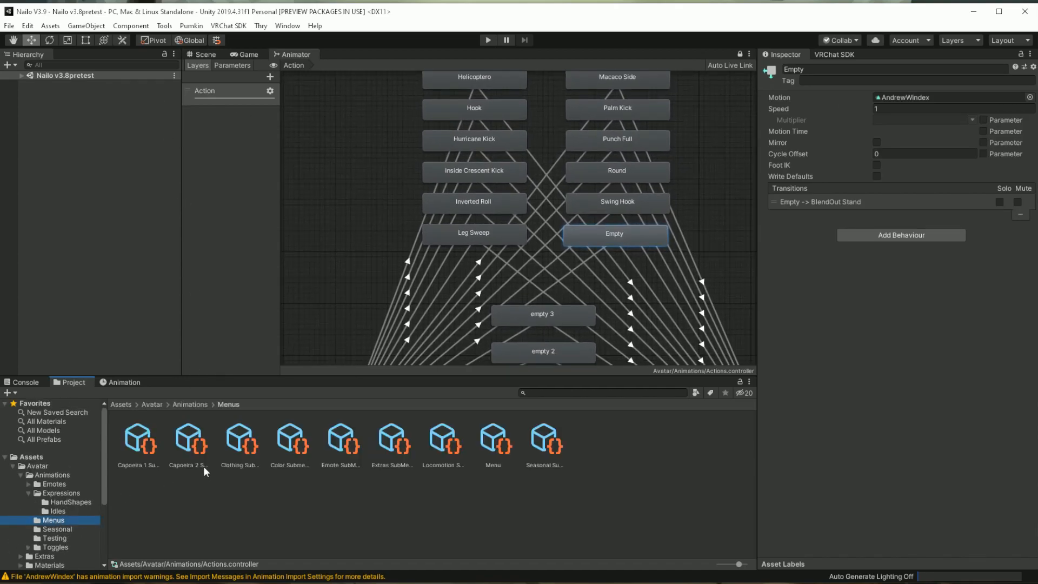
left_click(188, 459)
scroll(852, 388, "down", 5)
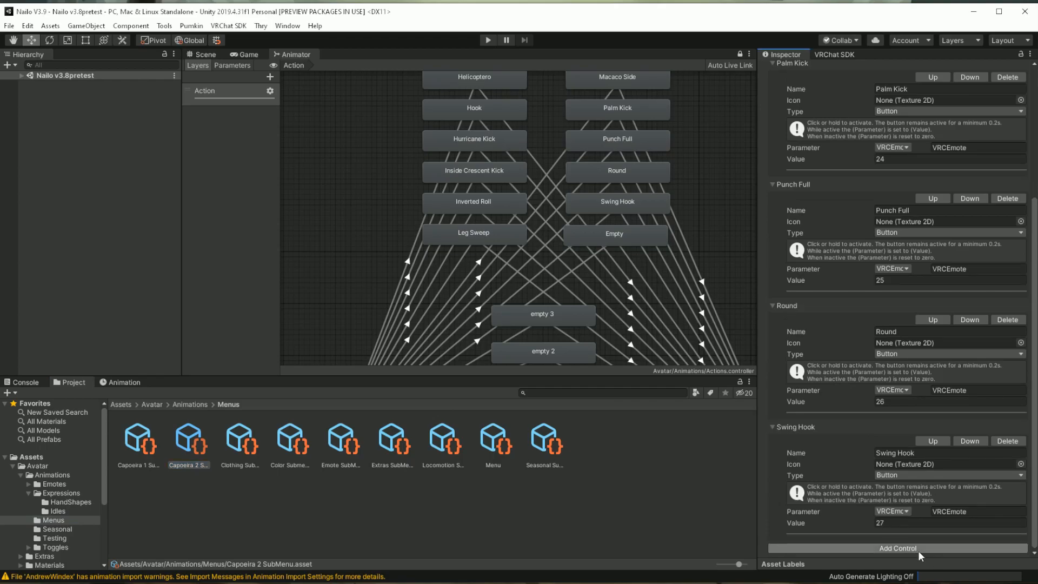
left_click(917, 550)
left_click(941, 462)
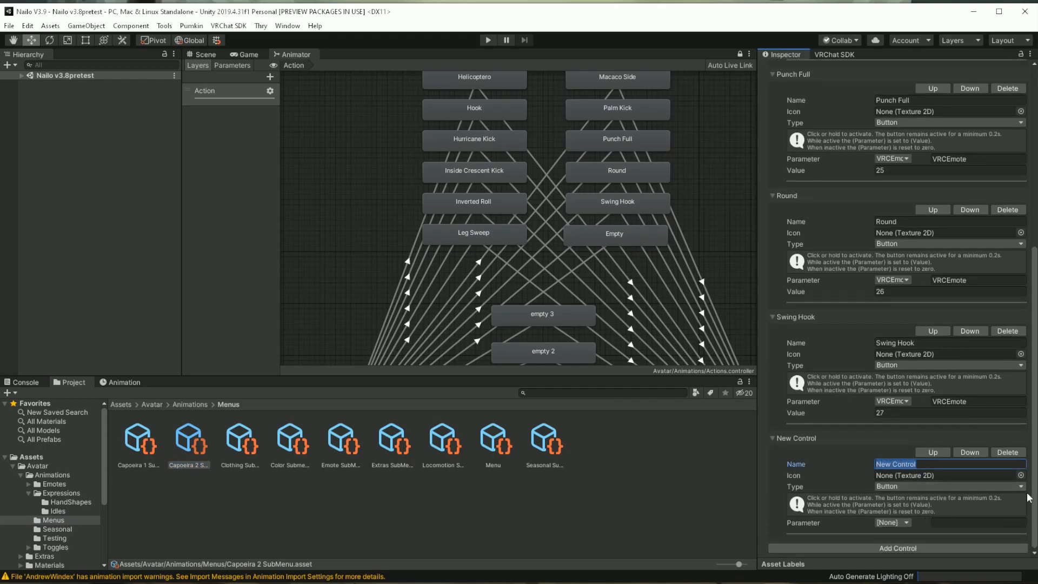
type("Windex")
- Set the Windex control's parameter to VRCEmote, Int with a value of 28
left_click(892, 522)
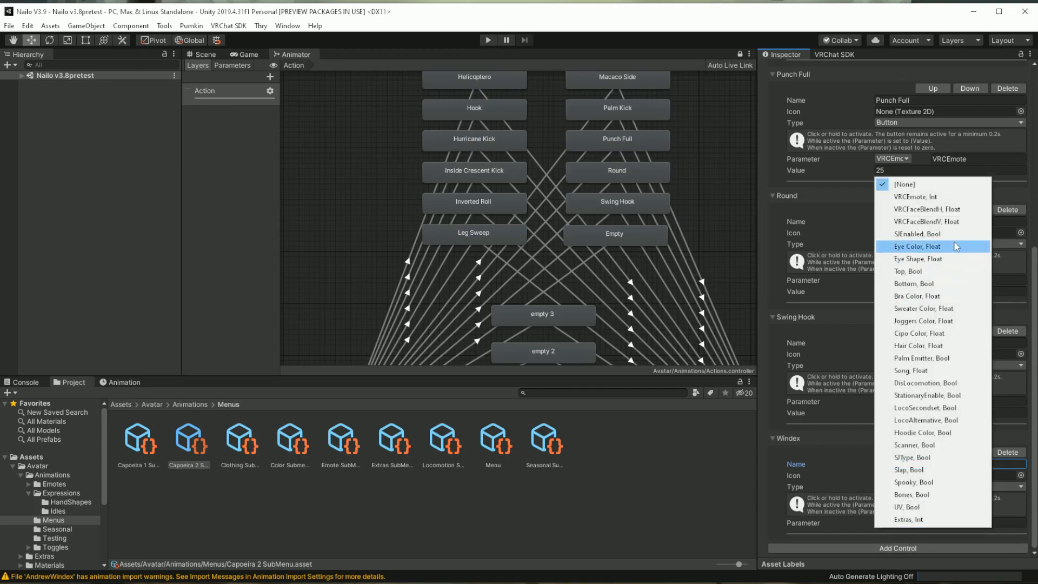
left_click(929, 197)
left_click(942, 533)
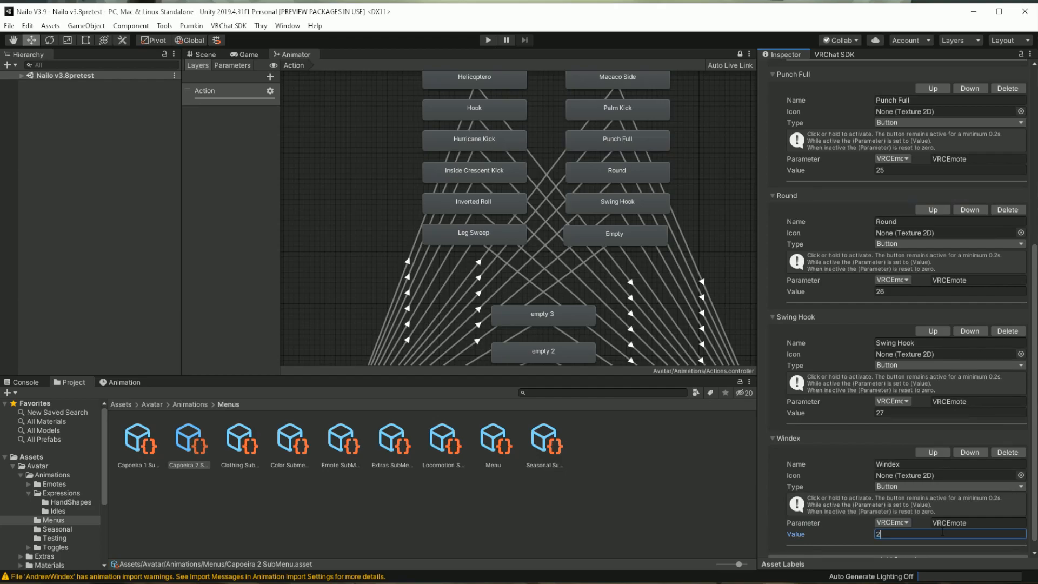
left_click(666, 504)
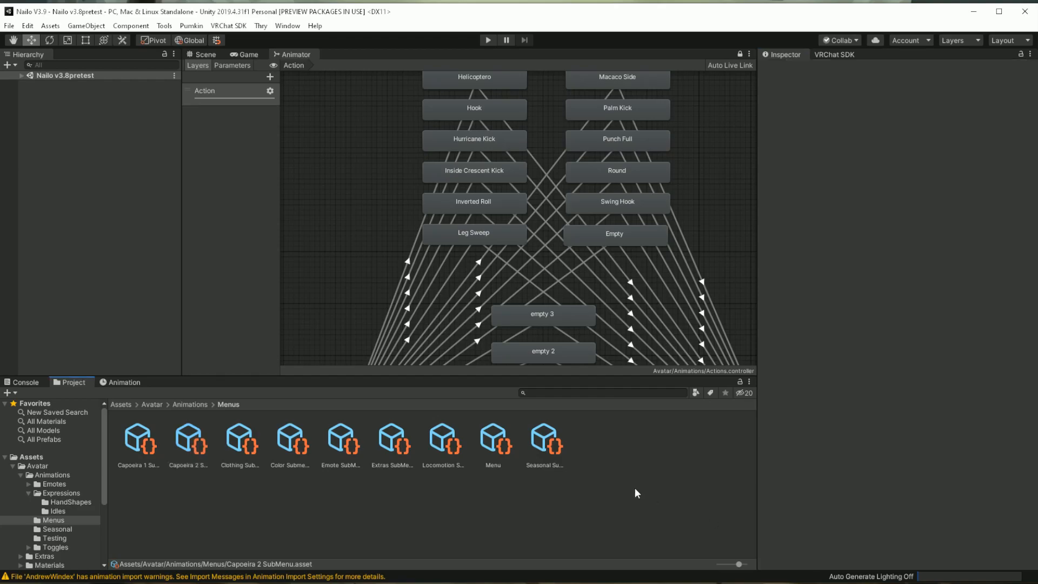
- Select the Nailo v3.9 avatar, enter Play mode and frame the avatar in the Scene view
left_click(21, 75)
scroll(504, 187, "down", 2)
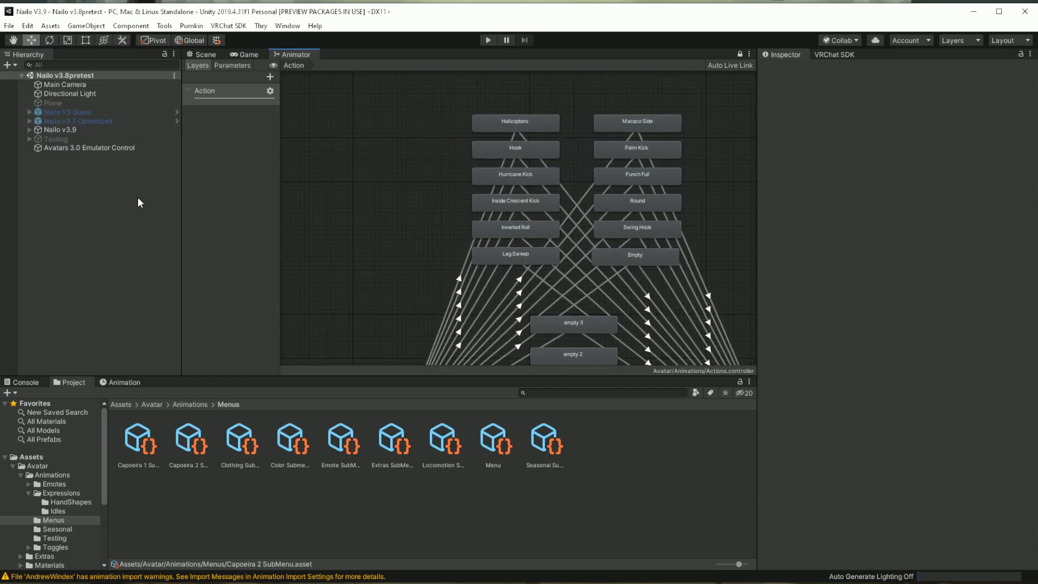
left_click(63, 130)
left_click(488, 40)
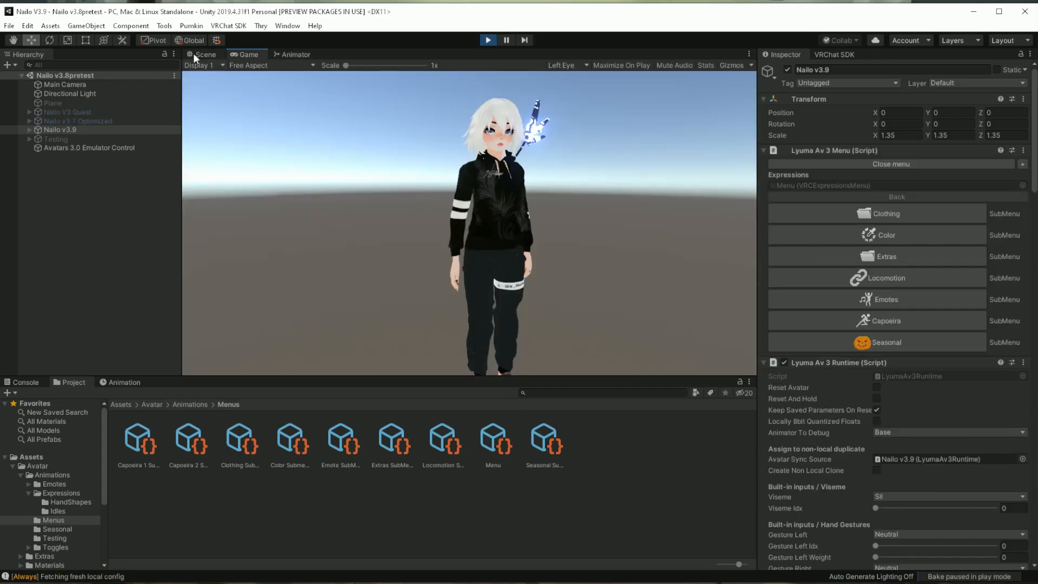
left_click(201, 54)
key("f")
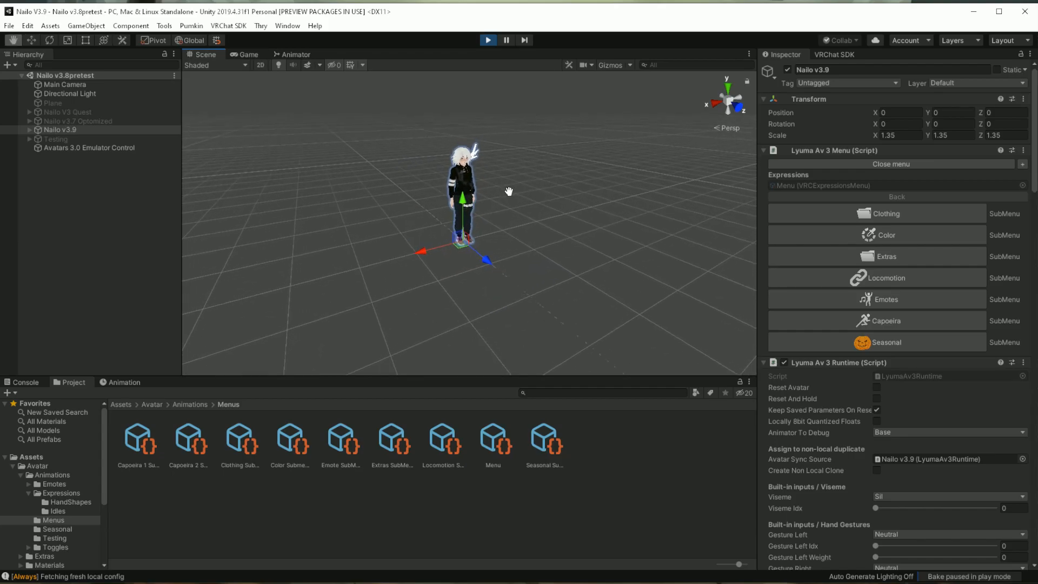
- Trigger the Windex emote from the second Capoeira submenu of the emulated avatar menu and watch it play
left_click(871, 320)
left_click(869, 298)
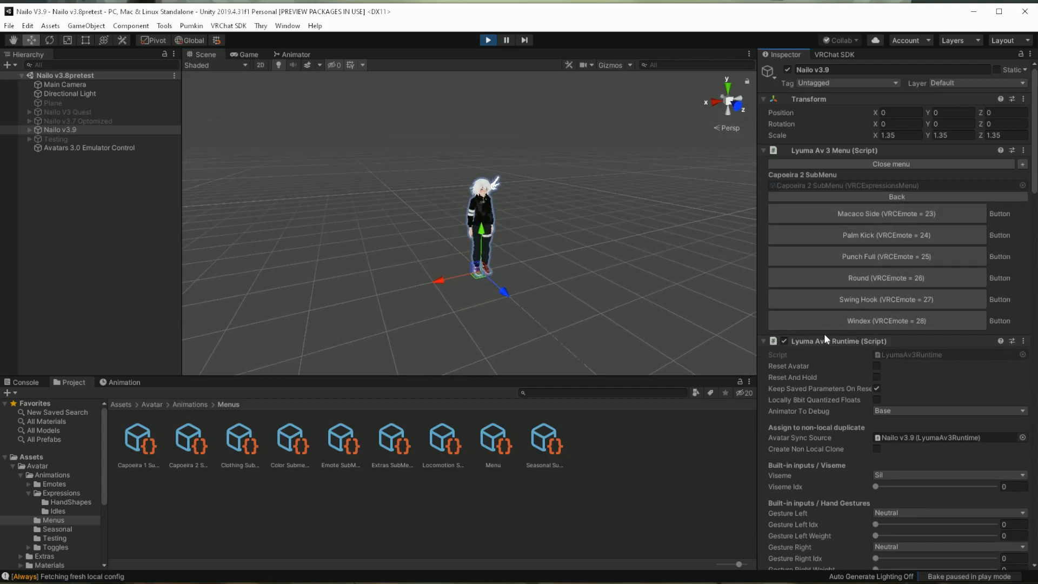
left_click(880, 321)
middle_click_drag(547, 251, 469, 225)
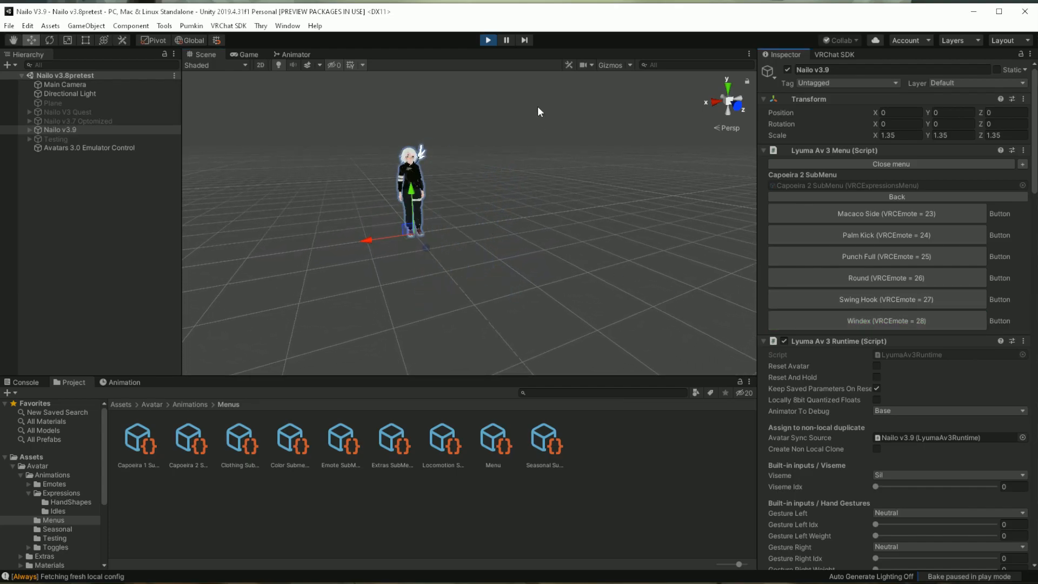
- Examine the avatar's head and the white scanner attachment behind it up close in the Scene view
scroll(365, 129, "up", 3)
middle_click_drag(365, 129, 576, 247)
scroll(476, 227, "up", 3)
left_click_drag(576, 248, 509, 262, "alt")
scroll(472, 277, "up", 5)
scroll(477, 252, "down", 5)
left_click(518, 238)
left_click(524, 279)
middle_click_drag(466, 255, 424, 259)
left_click(505, 275)
left_click_drag(424, 260, 448, 225, "alt")
left_click(487, 243)
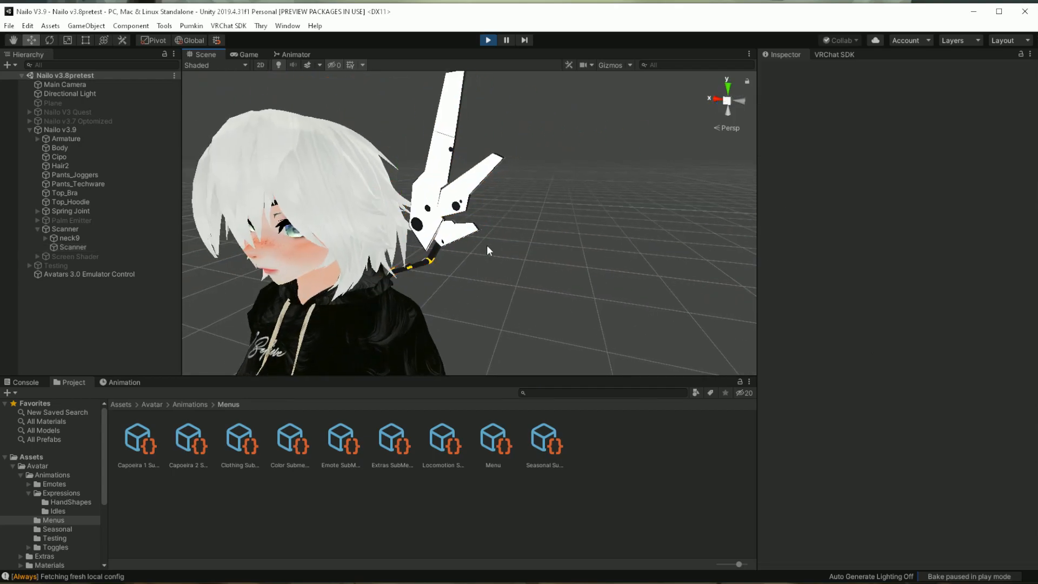
left_click(442, 211)
left_click(499, 297)
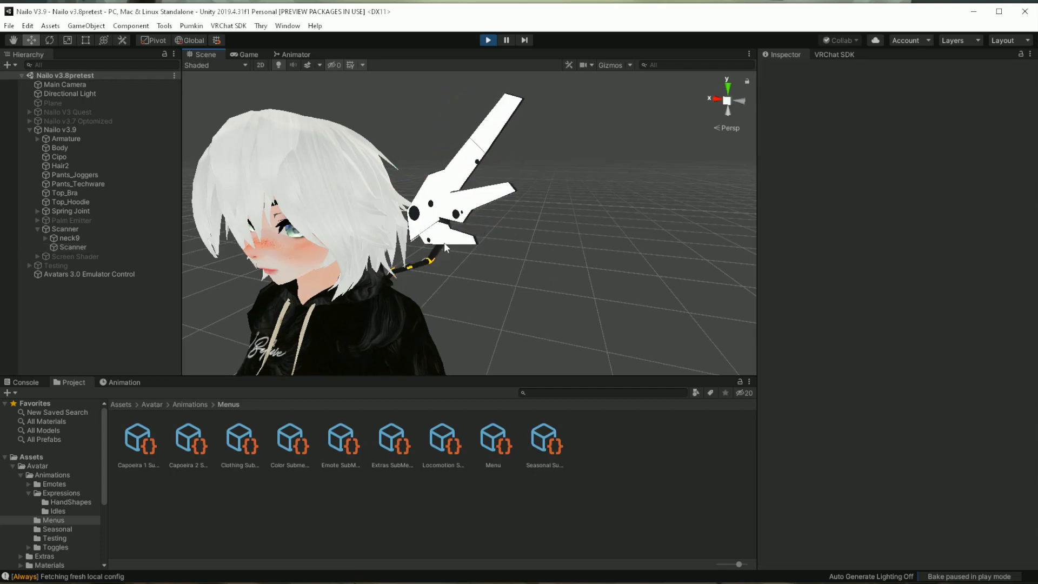
- Delete the duplicated humanoid AndrewWindex.anim clip from the Tutorial folder
left_click(124, 382)
left_click(26, 382)
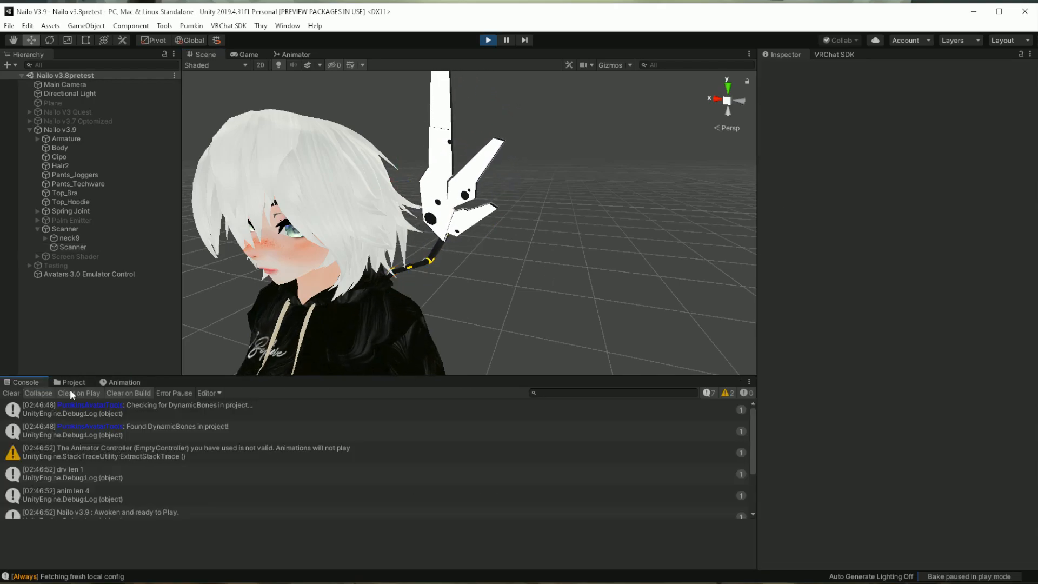
left_click(71, 383)
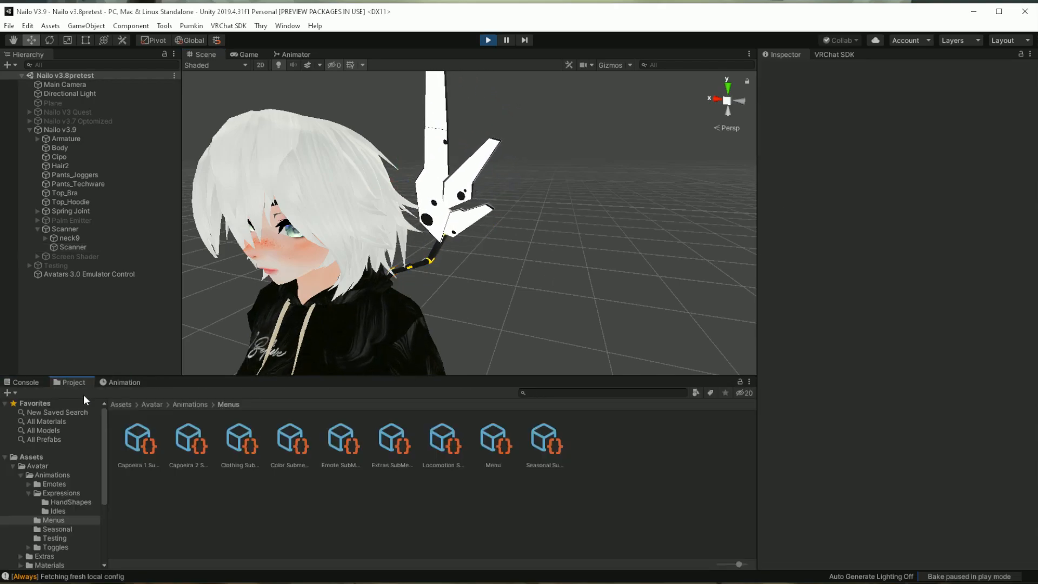
left_click(33, 457)
double_click(451, 446)
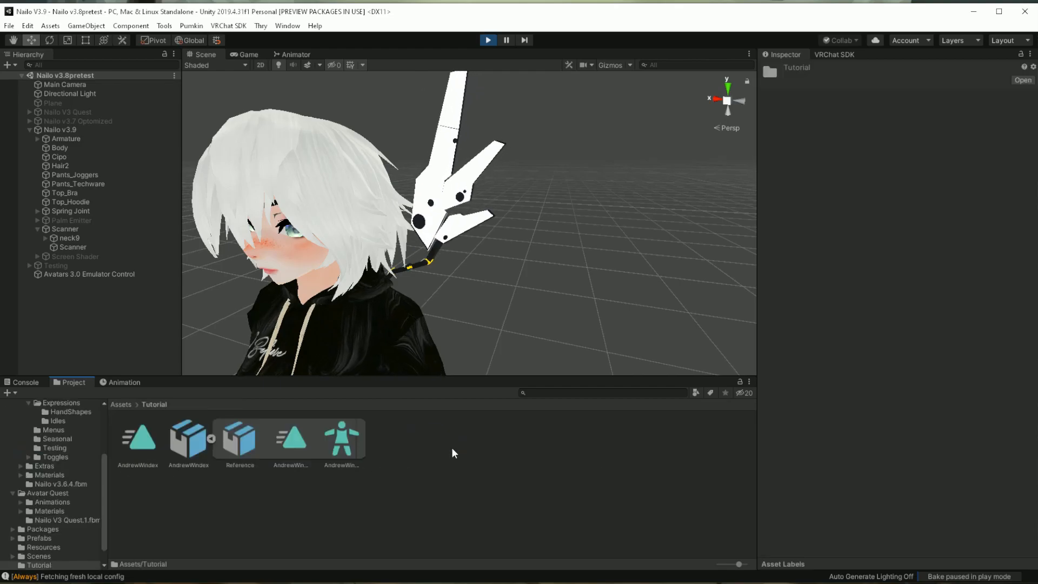
left_click(141, 444)
key("Delete")
left_click(534, 323)
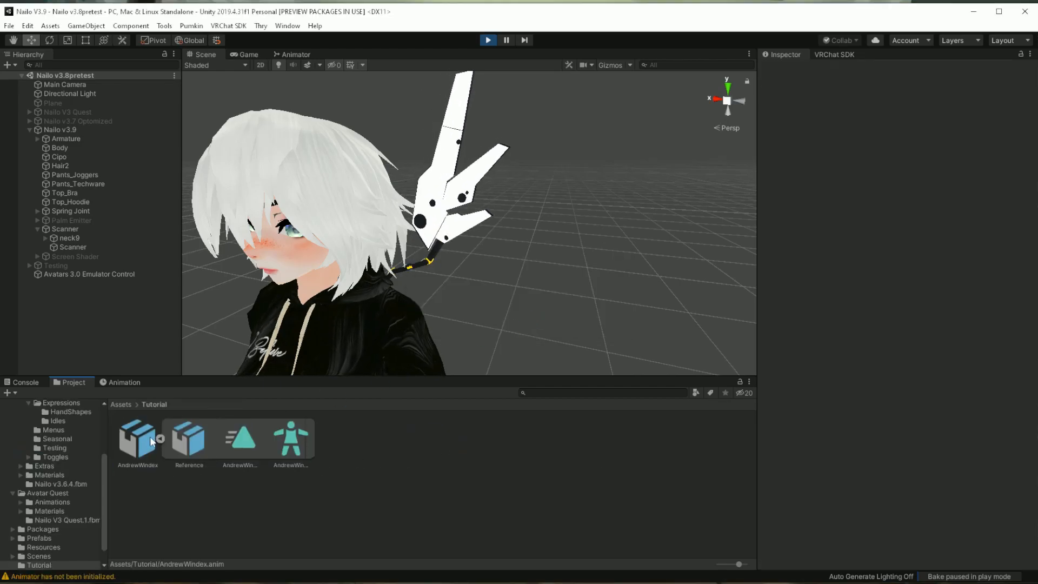
- Exit Play mode, then set the AndrewWindex FBX rig's animation type to Generic and apply the import settings
left_click(487, 40)
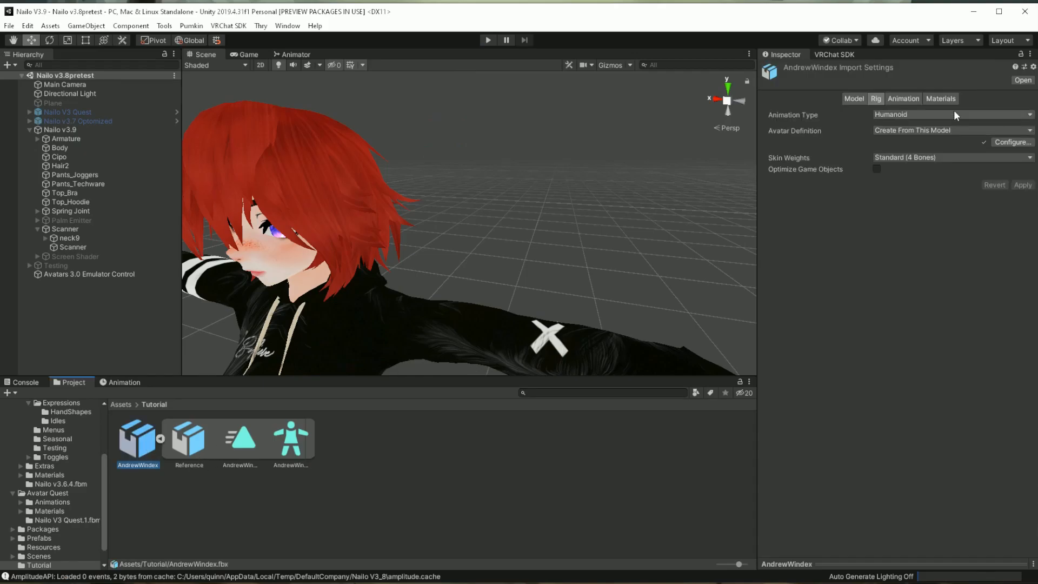
left_click(908, 114)
left_click(897, 150)
left_click(1022, 180)
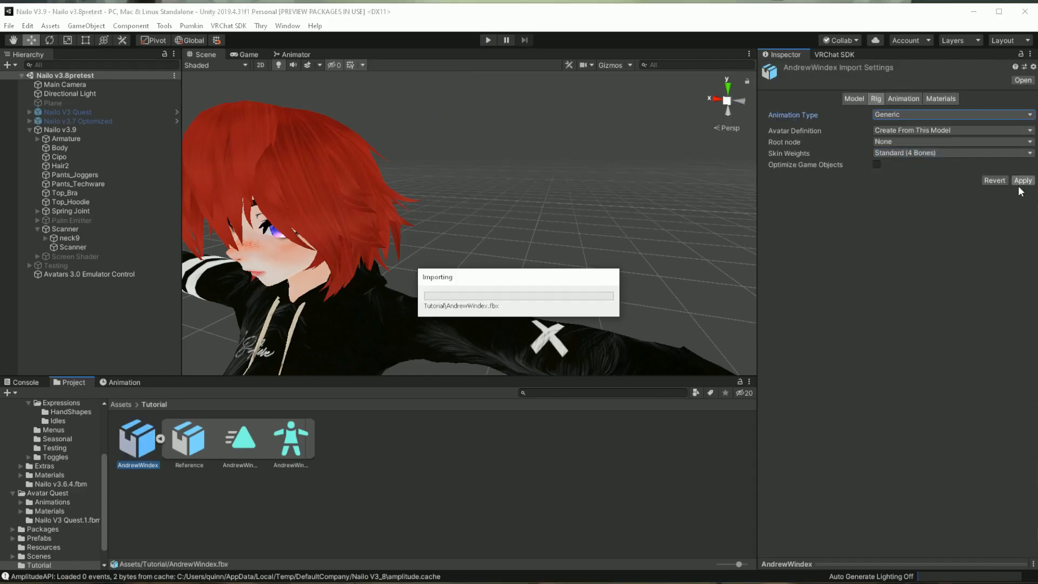
- Duplicate the generic AndrewWindex clip out of the FBX and view its hips and leg bone tracks
left_click(240, 438)
key("ctrl+d")
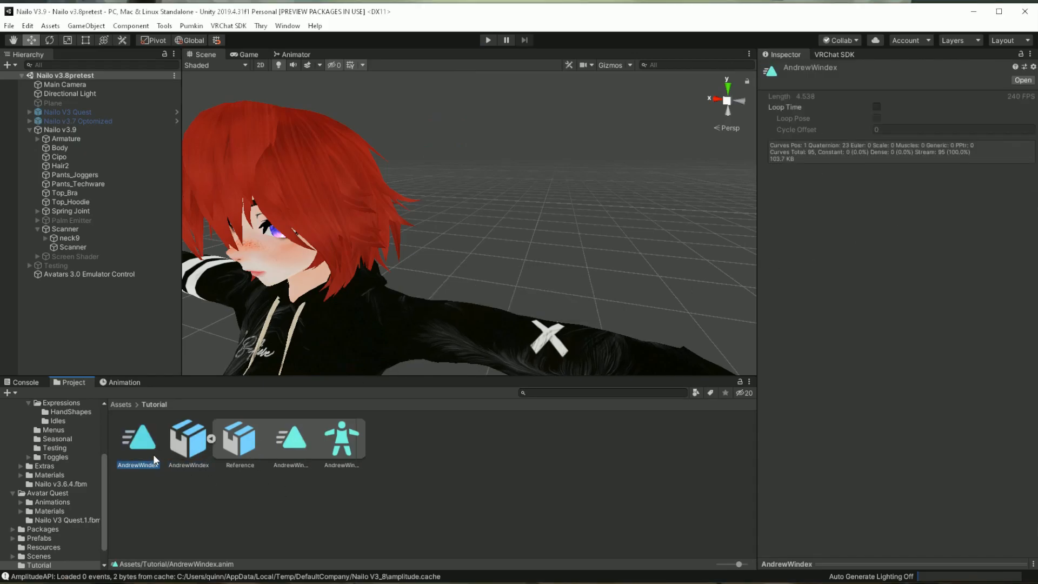
left_click(121, 382)
scroll(73, 472, "down", 2)
left_click(36, 431)
scroll(52, 465, "up", 2)
left_click(52, 425)
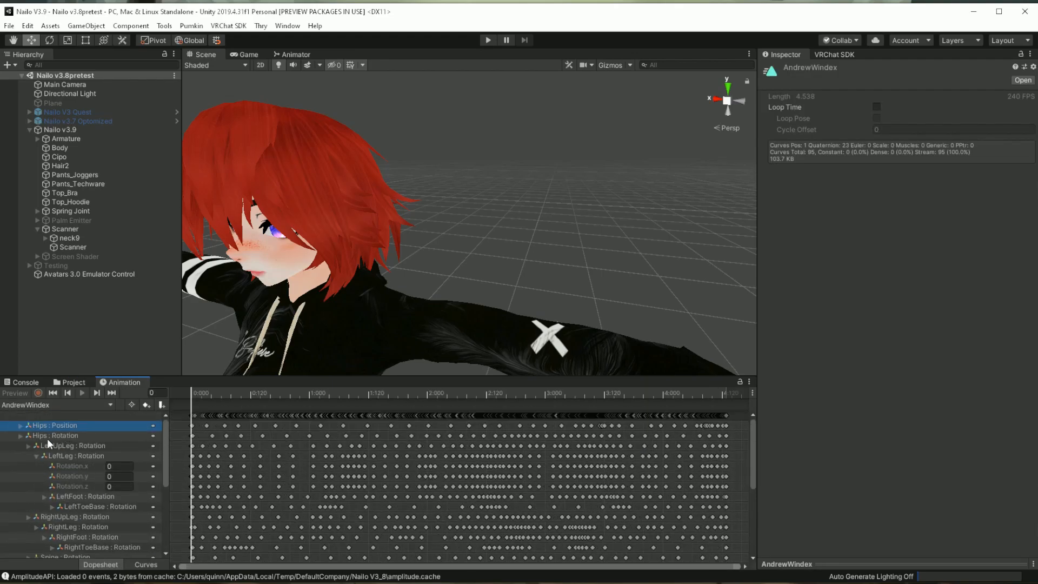
- Show AndrewWindex.anim in File Explorer, open it in Notepad and close the Explorer window
left_click(68, 383)
right_click(141, 437)
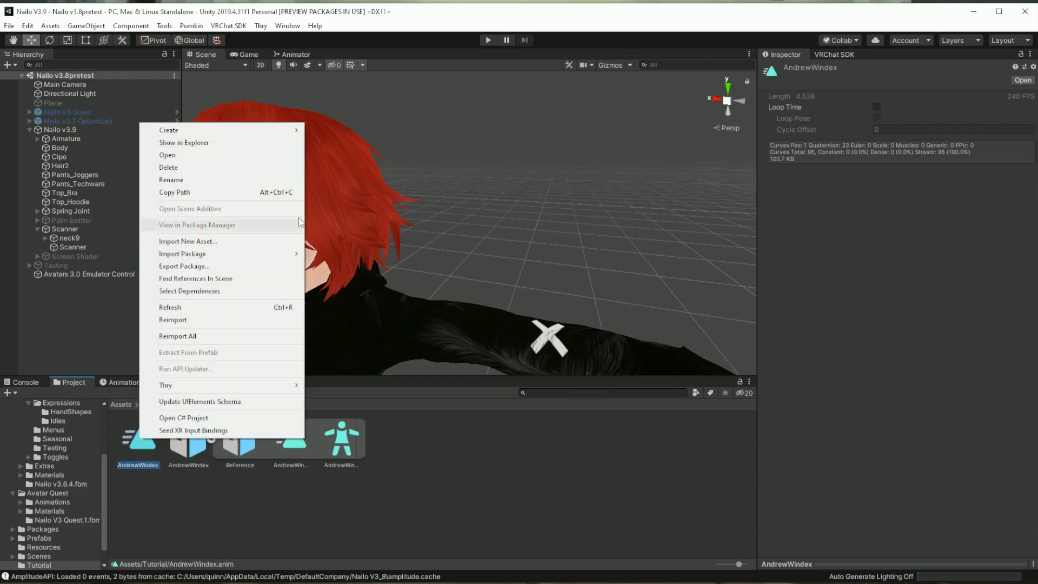
left_click(244, 141)
double_click(368, 175)
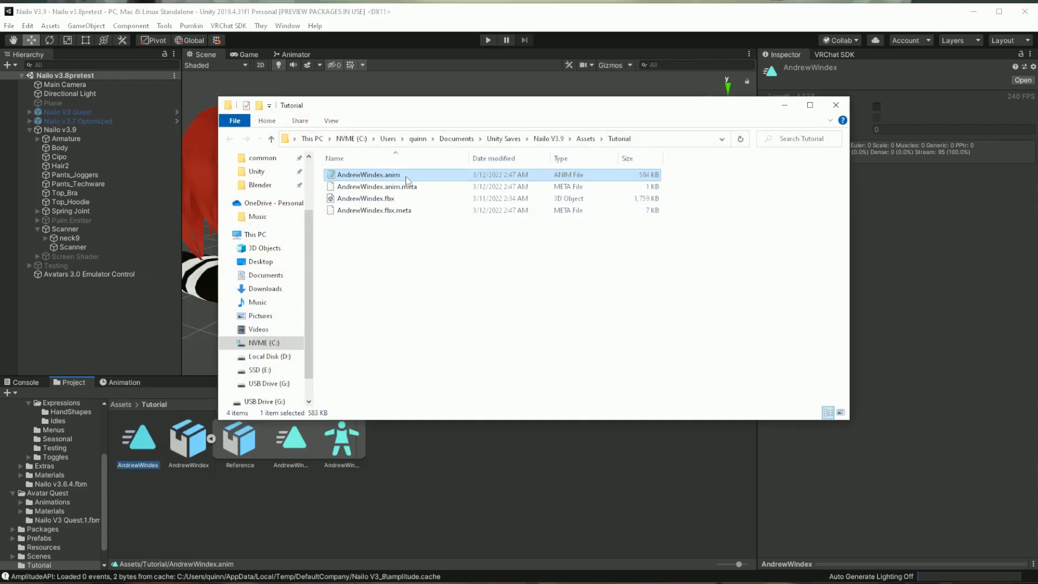
left_click_drag(906, 110, 813, 233)
left_click(836, 105)
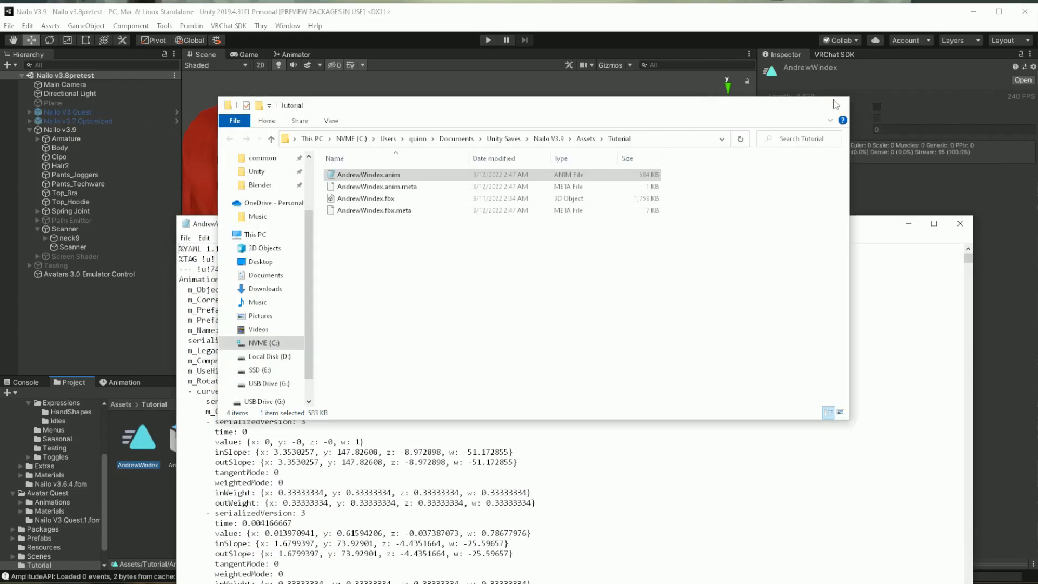
left_click_drag(686, 229, 750, 112)
scroll(546, 308, "down", 5)
scroll(547, 309, "up", 5)
- Search the clip's text for "path" and highlight the Reference/Hips path
left_click(269, 119)
left_click(583, 284)
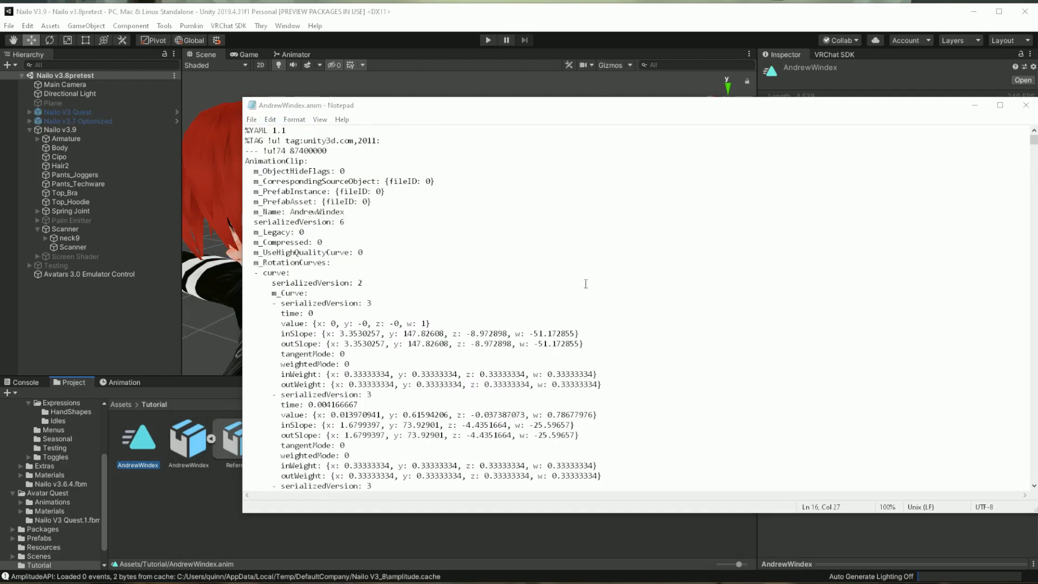
key("ctrl+f")
type("path")
key("Return")
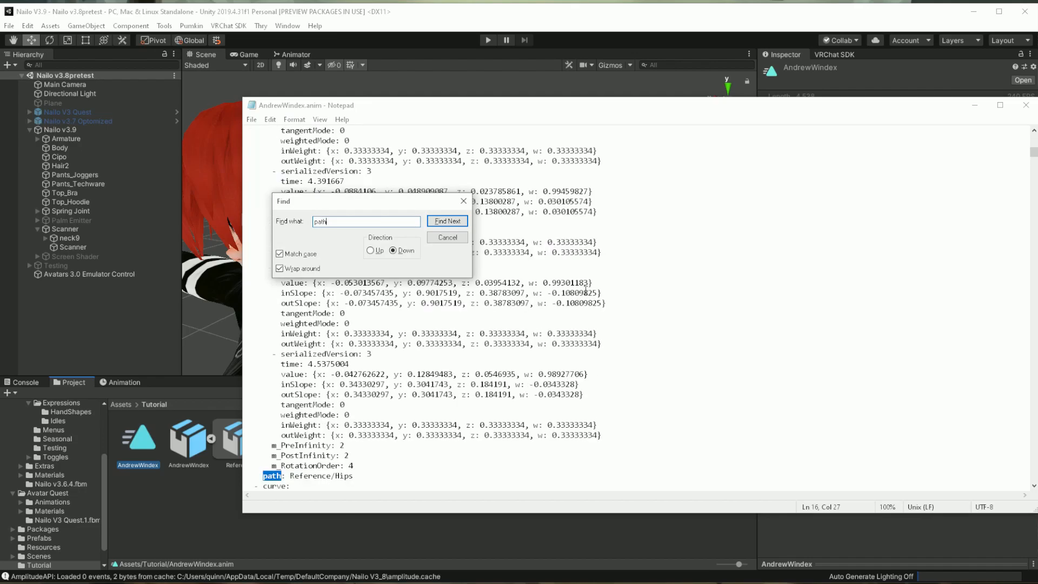
left_click_drag(395, 208, 646, 190)
scroll(475, 358, "down", 3)
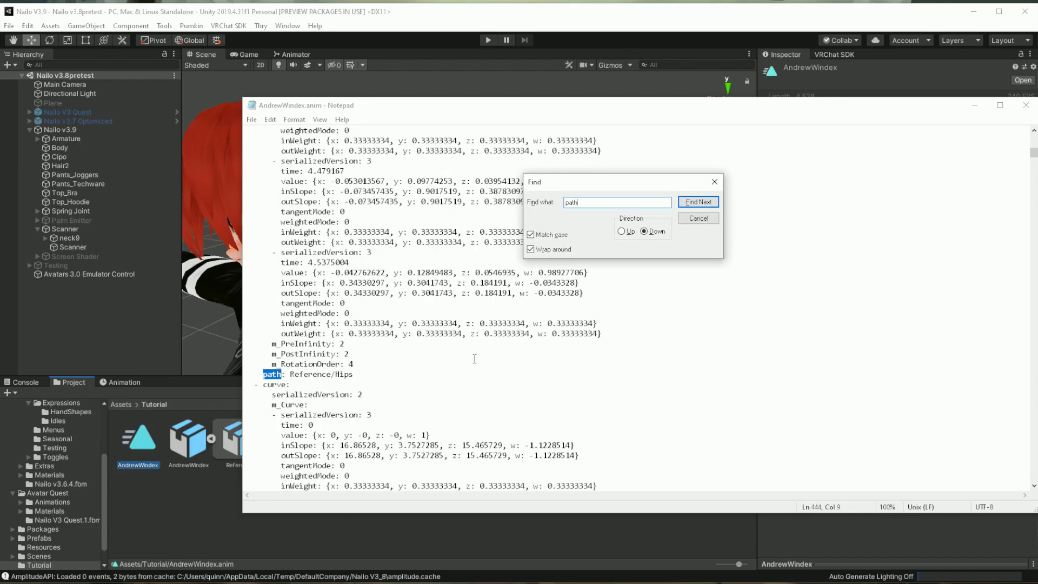
scroll(340, 276, "down", 3)
mouse_move(353, 273)
left_mouse_down()
mouse_move(264, 274)
mouse_move(354, 273)
left_mouse_up()
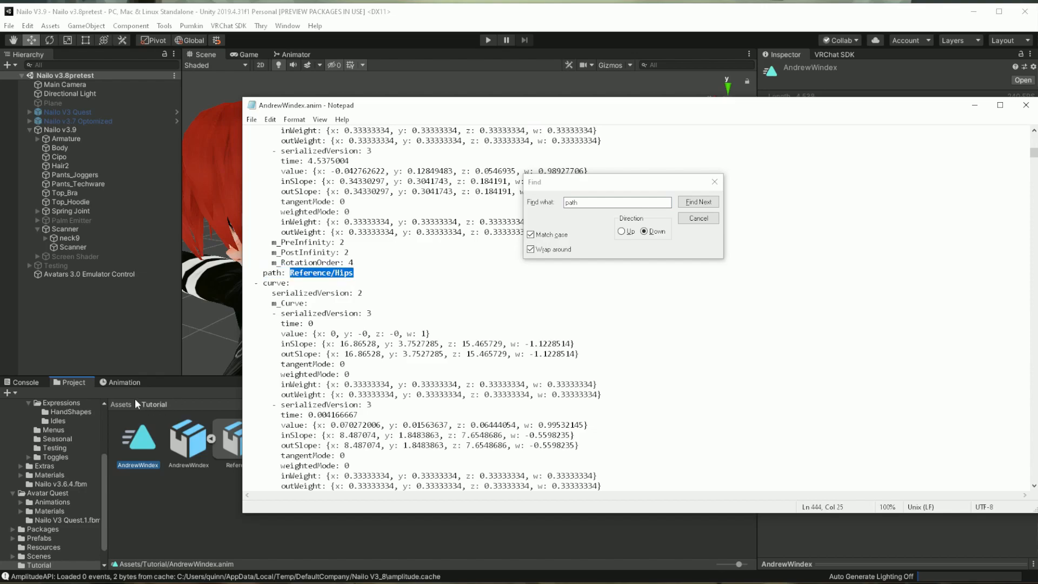
- Switch back to Unity and review the generic clip's bone rotation tracks from the hips to the hands
left_click(101, 384)
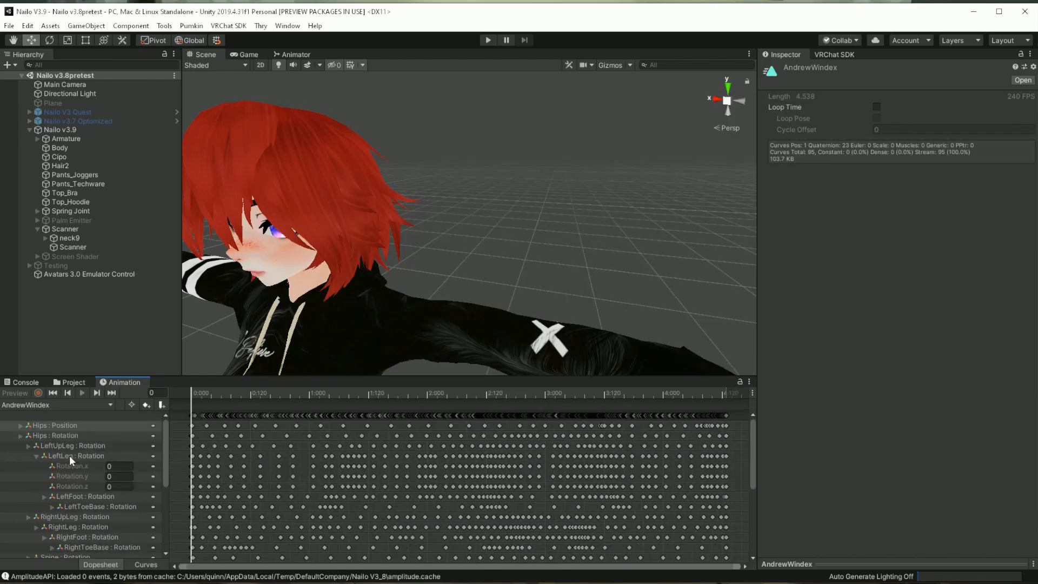
scroll(73, 444, "down", 5)
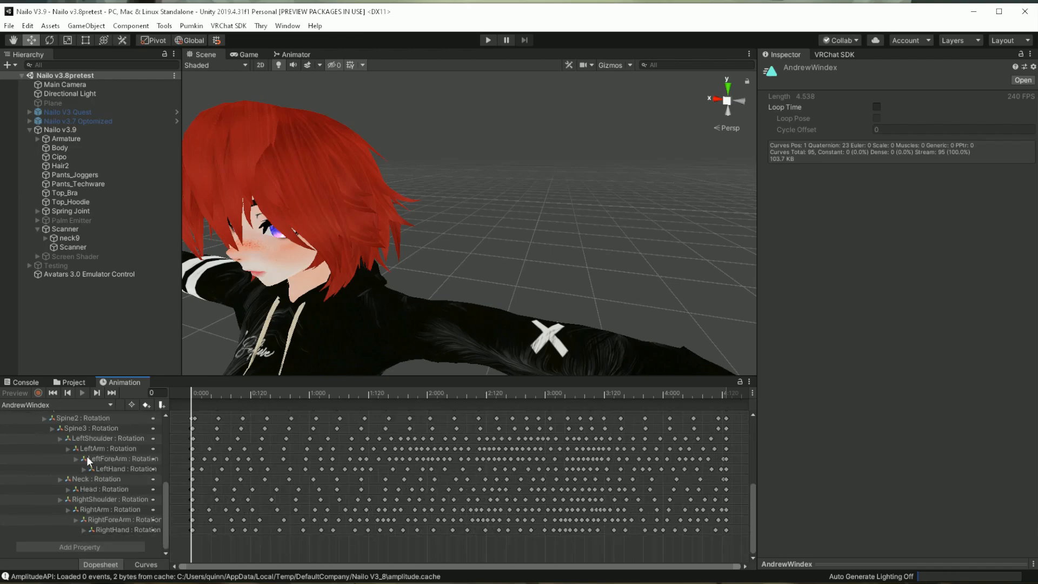
- Look at the Reference/Hips path in Notepad, and expand the avatar's Armature in Unity to compare its hierarchy
left_click(641, 583)
left_click(467, 282)
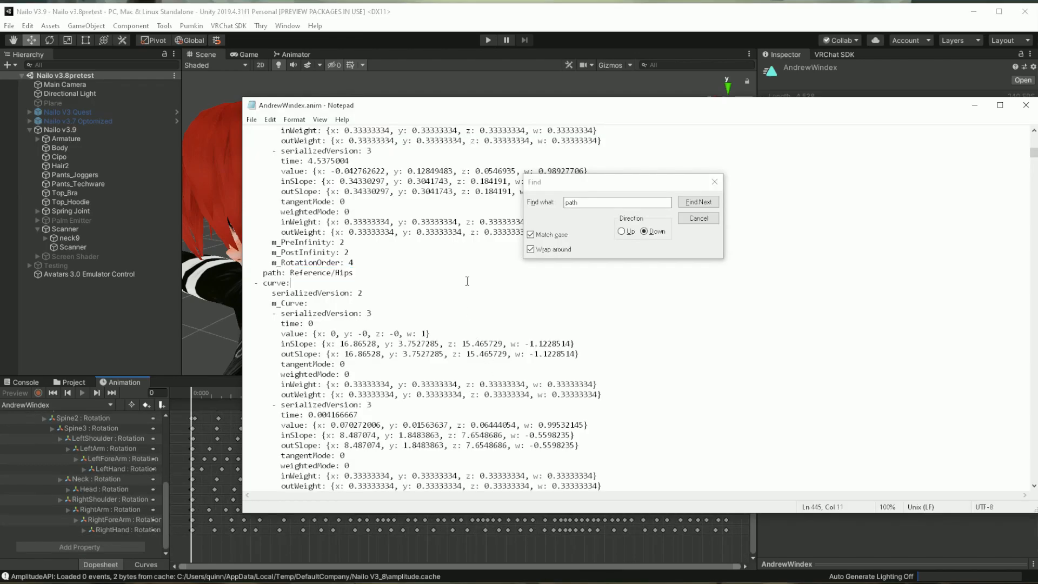
left_click_drag(620, 183, 623, 219)
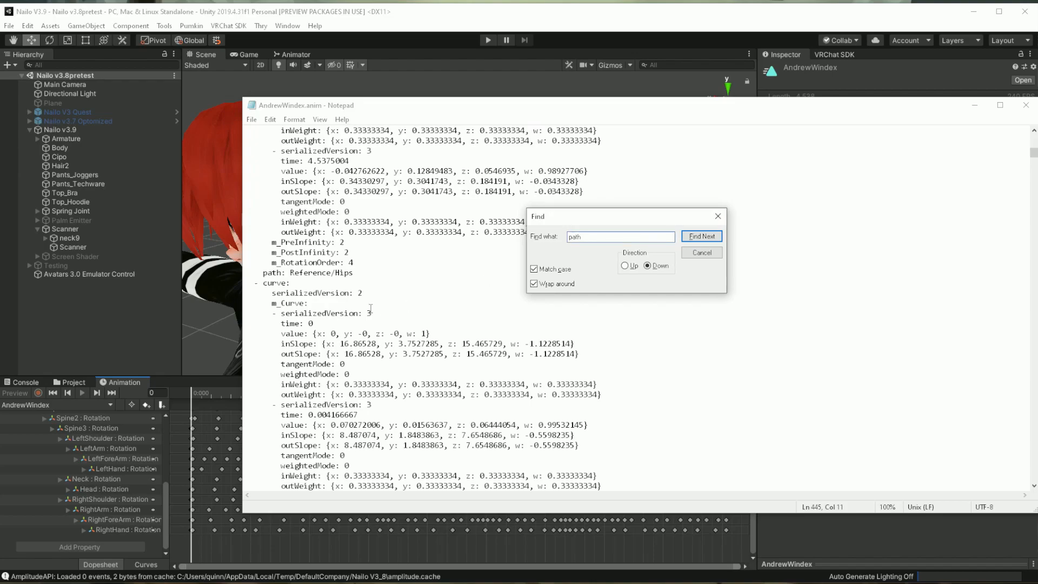
left_click(65, 138)
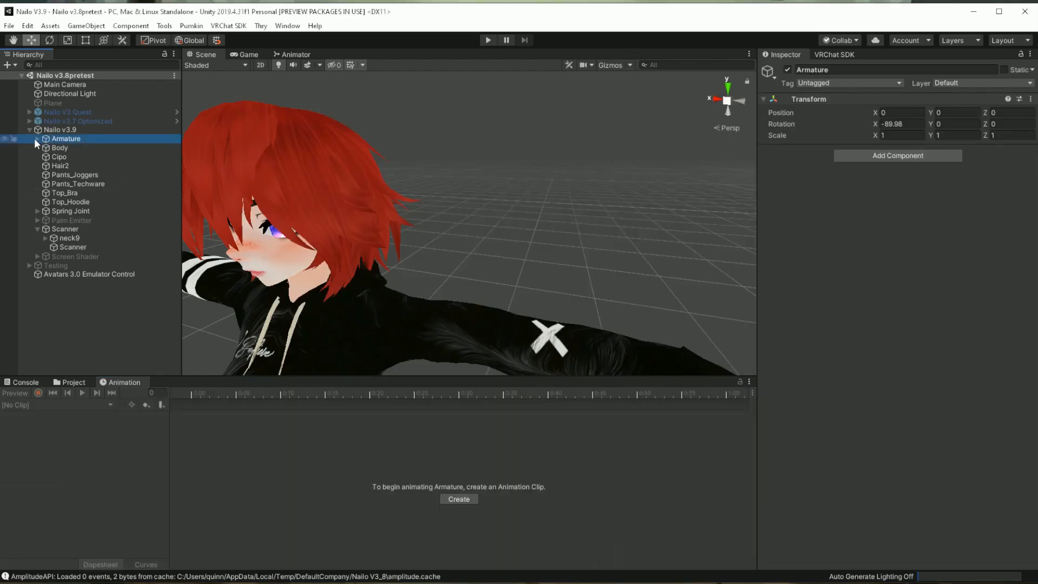
left_click(36, 139)
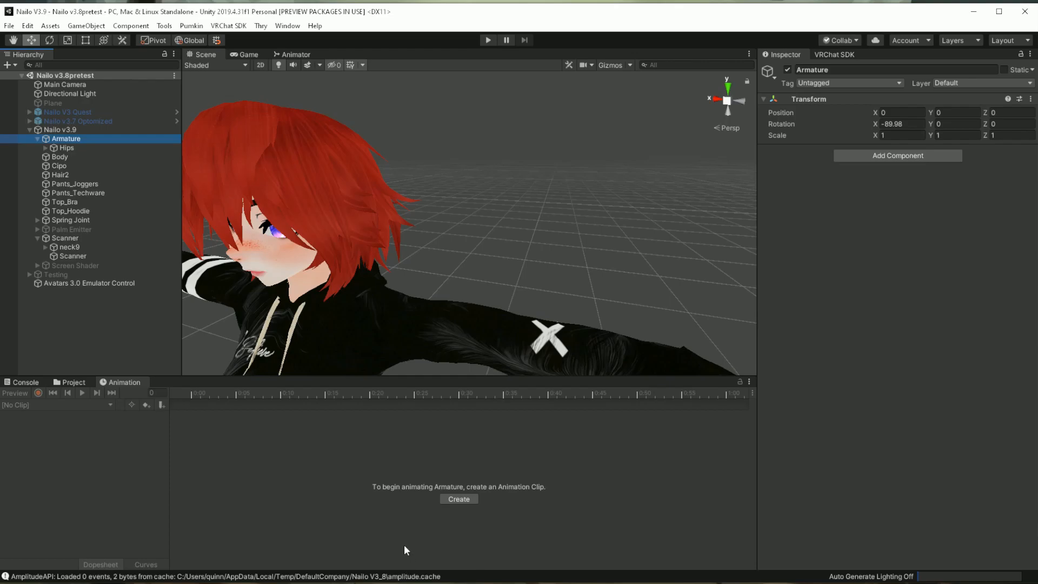
- Bring the AndrewWindex.anim text back up in Notepad and move the Find dialog clear of the path lines
mouse_move(472, 583)
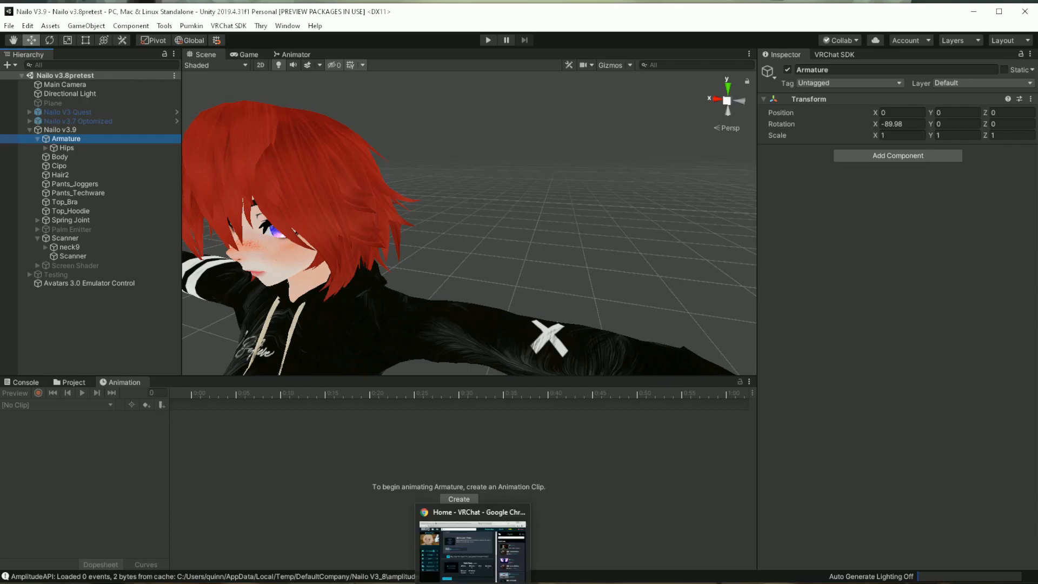
left_click(370, 452)
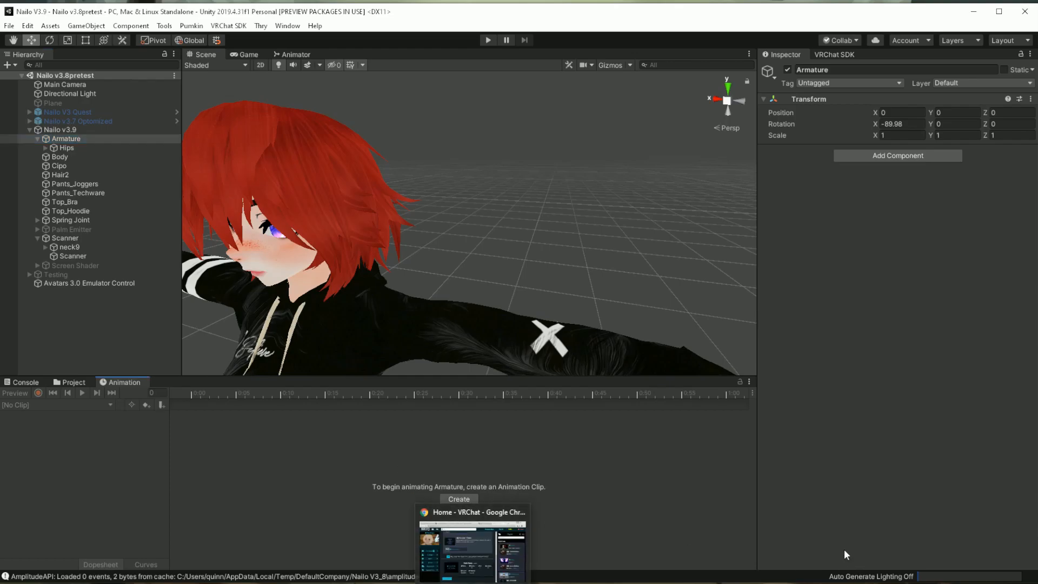
left_click(458, 583)
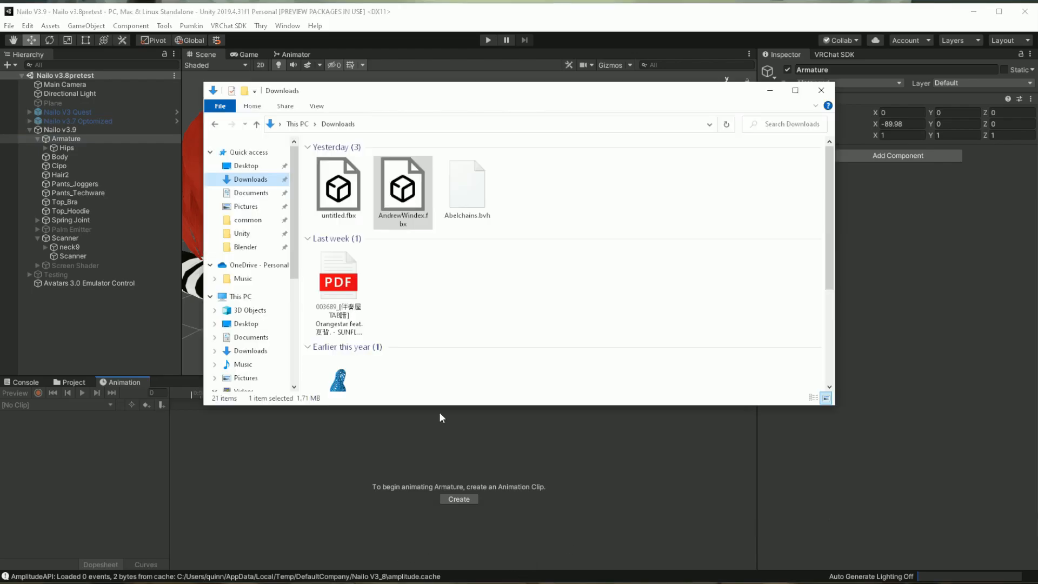
left_click(632, 583)
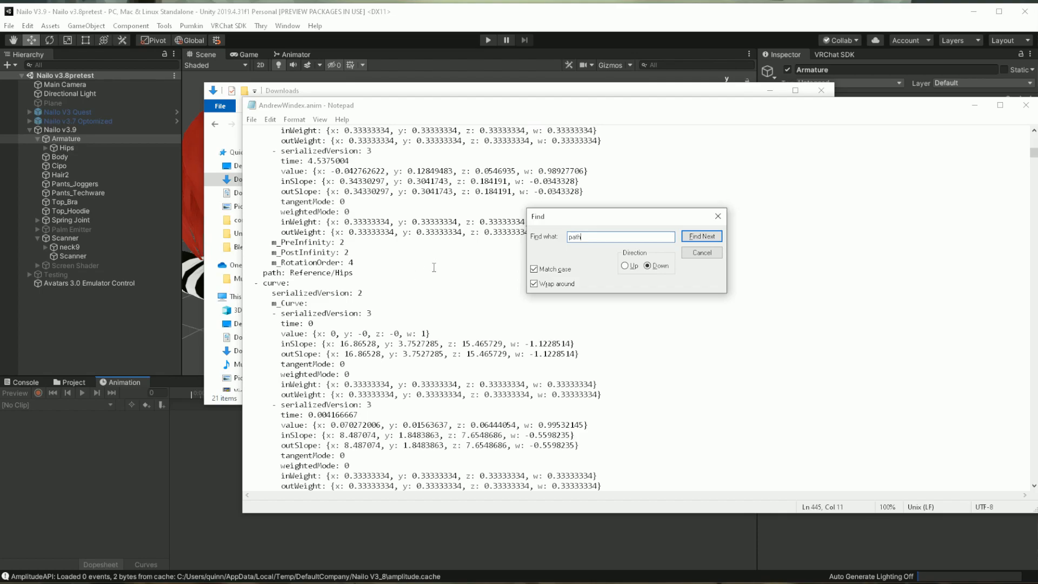
left_click_drag(589, 216, 690, 148)
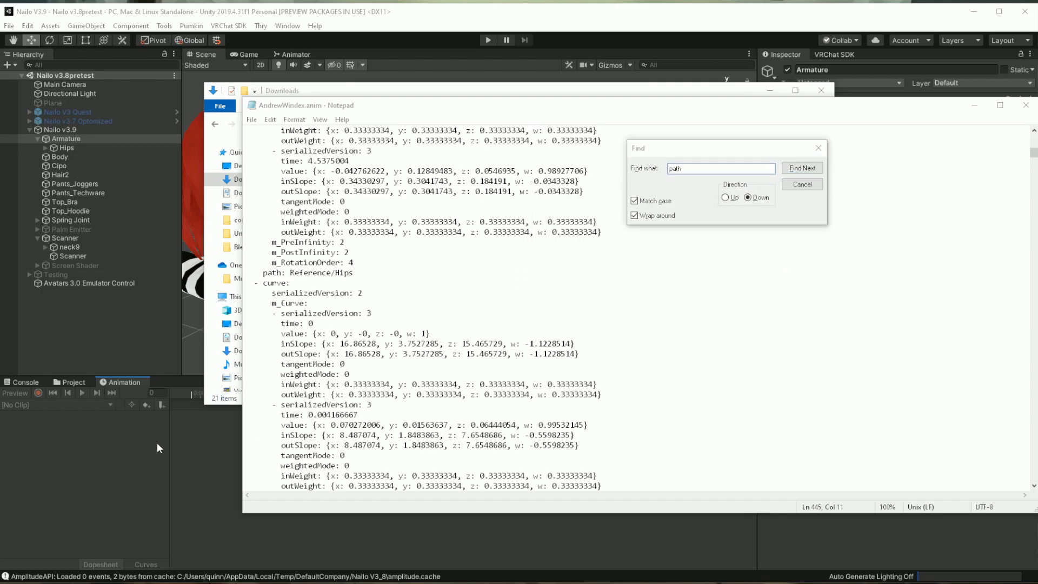
- Switch to Unity, select the AndrewWindex clip in the Tutorial folder and view its bone rotation tracks
left_click(159, 448)
left_click(73, 382)
left_click(139, 445)
left_click(124, 382)
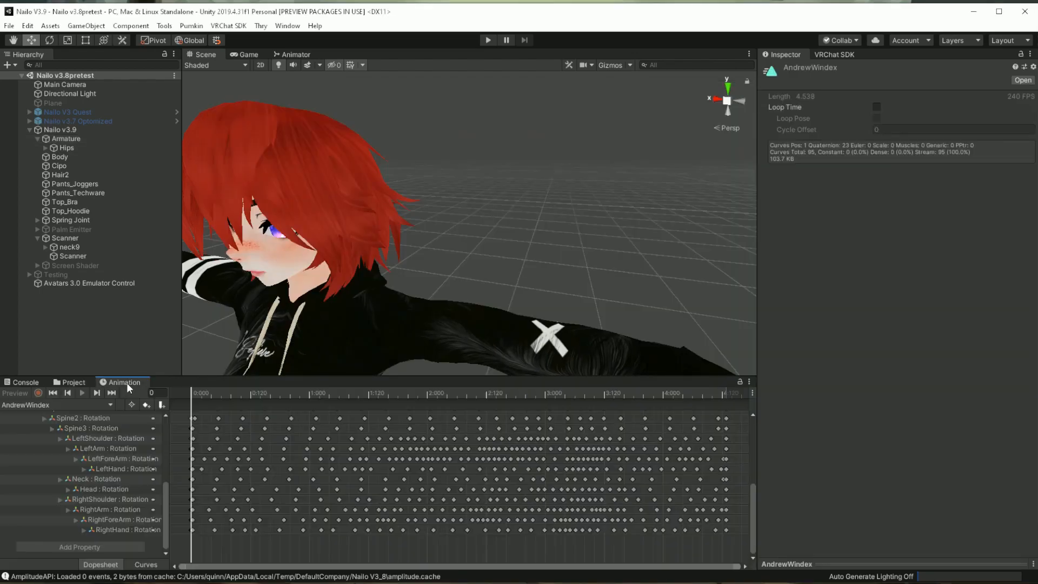
- Return to the clip's text in Notepad, close the Find dialog and highlight the Reference/Hips path
left_click(74, 382)
key("alt+Tab")
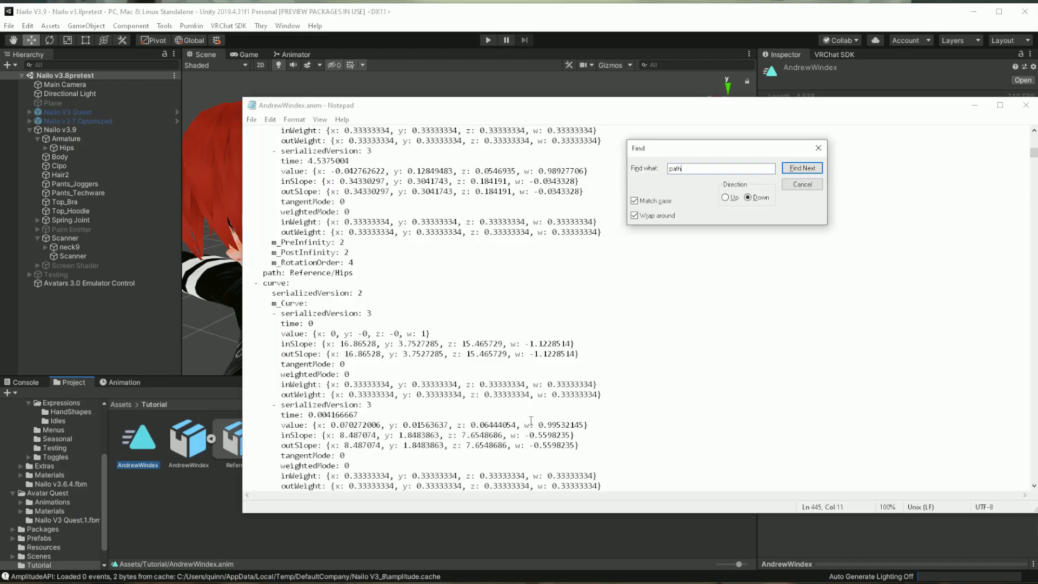
left_click(816, 147)
scroll(615, 295, "down", 3)
scroll(568, 313, "up", 5)
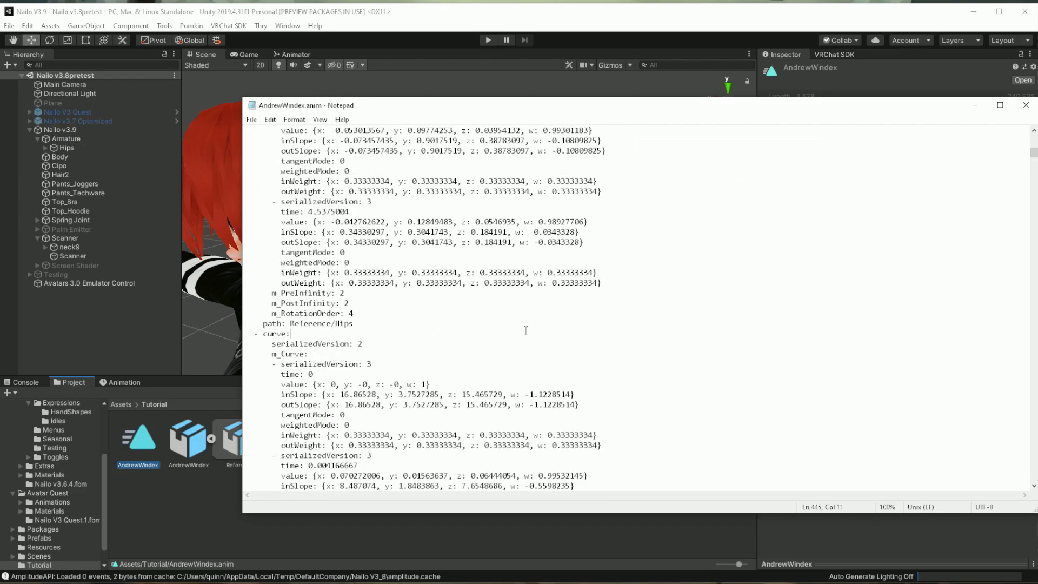
left_click_drag(358, 320, 291, 325)
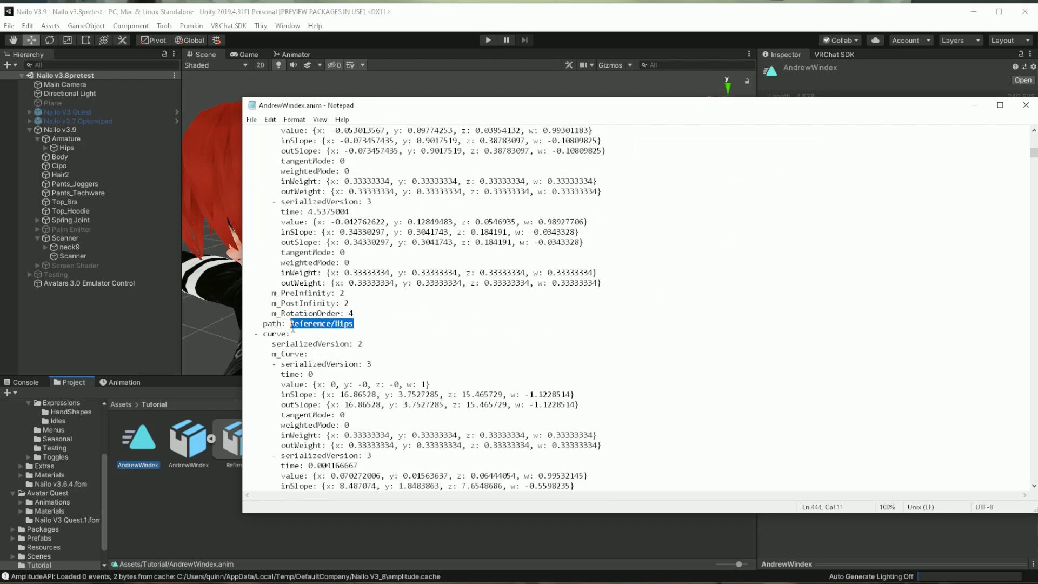
- Replace every "path: Reference/Hips" in AndrewWindex.anim with "Nailo v3.7/Hips"
left_click(270, 118)
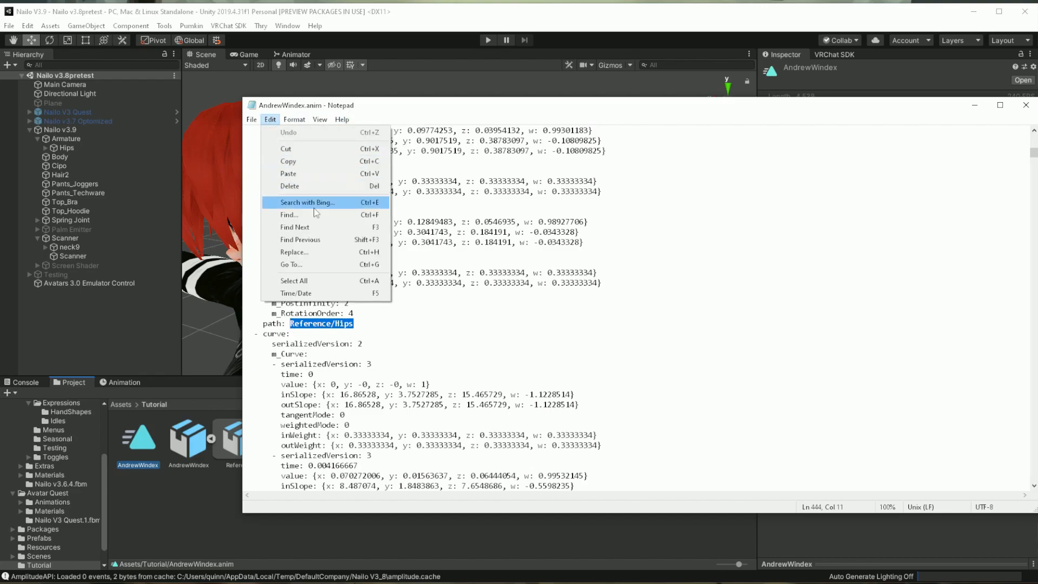
left_click(294, 252)
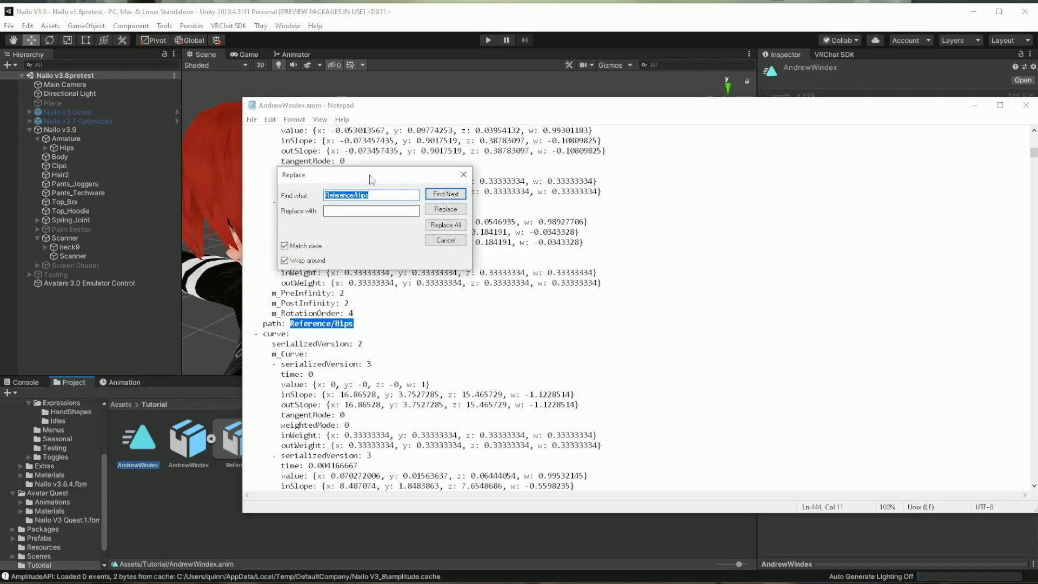
left_click_drag(371, 179, 575, 189)
left_click_drag(354, 323, 264, 323)
key("ctrl+h")
key("Tab")
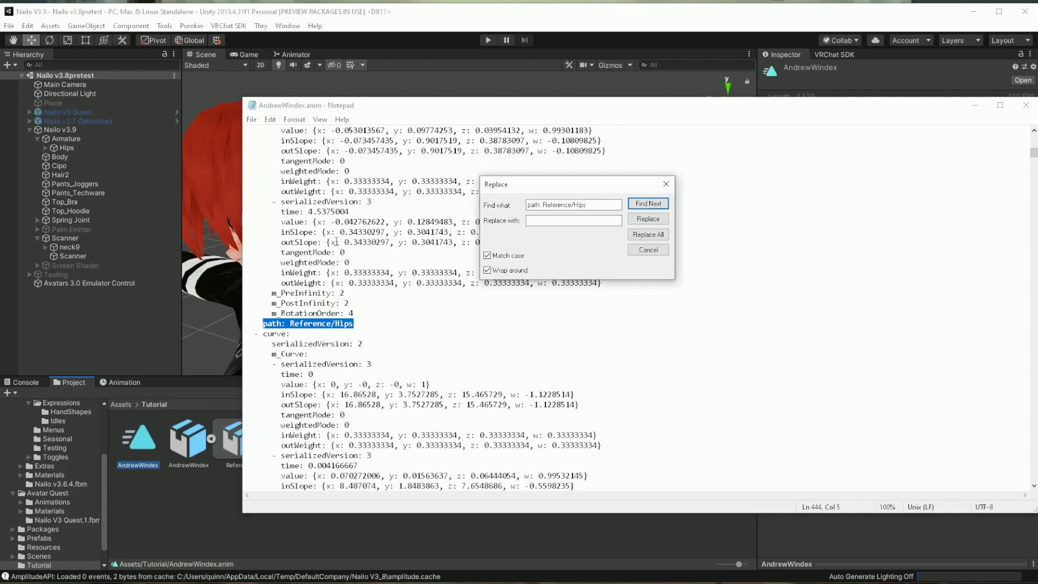
type("Nailo v3.7/Hips")
left_click(654, 236)
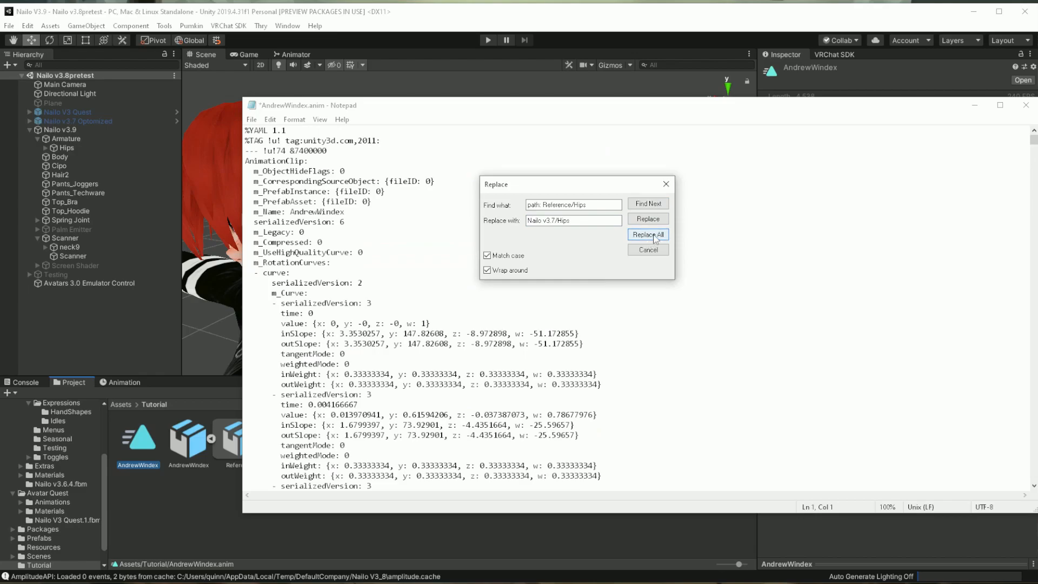
- Recheck the search and replacement text, close the Replace dialog and look through the file for a replaced bone path
mouse_move(600, 205)
left_mouse_down()
mouse_move(528, 204)
mouse_move(587, 206)
left_mouse_up()
left_click(577, 204)
key("Tab")
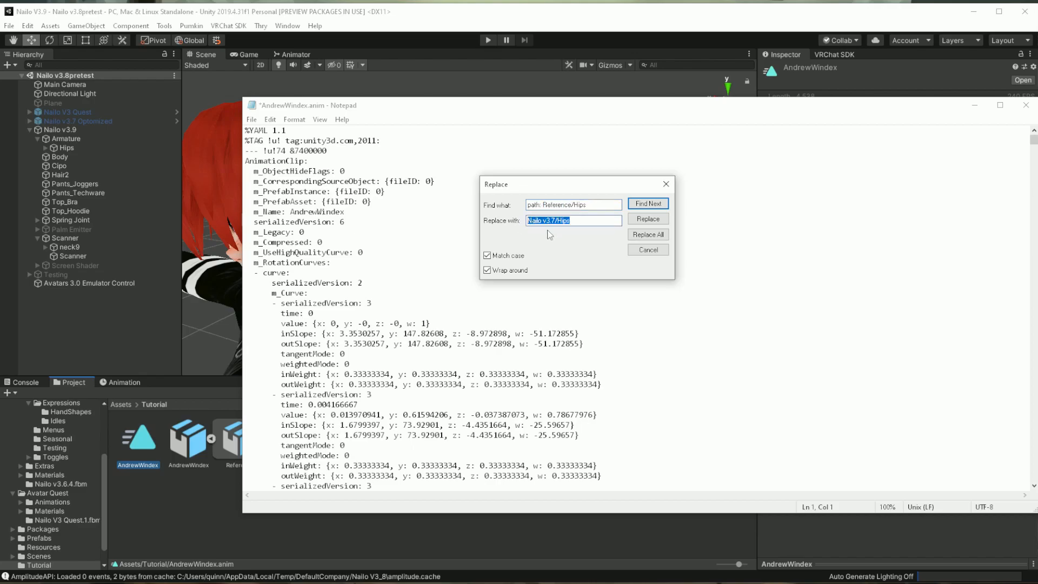
left_click(666, 183)
left_click_drag(1033, 142, 1033, 169)
scroll(697, 304, "down", 20)
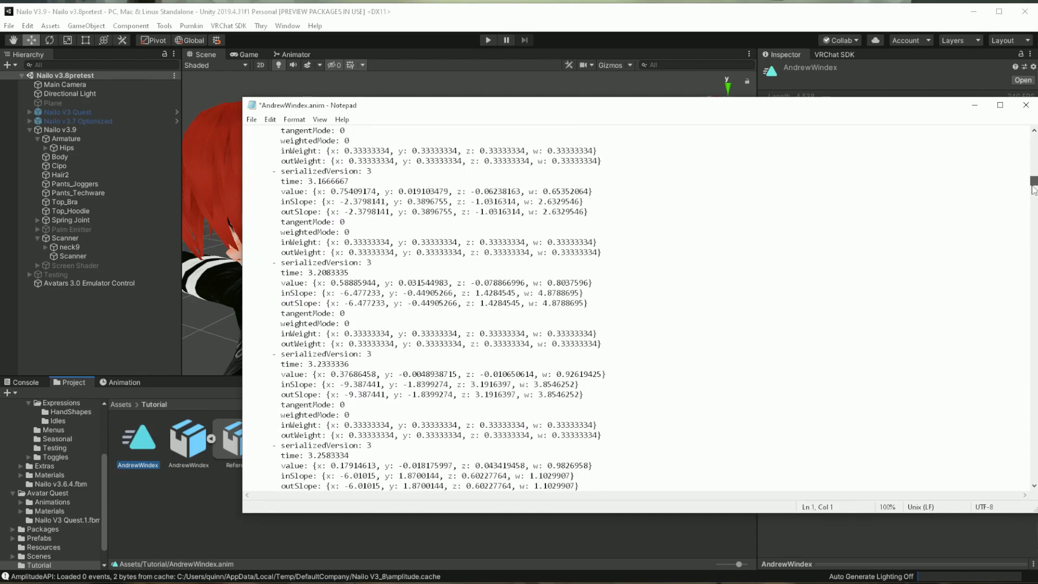
scroll(697, 304, "up", 20)
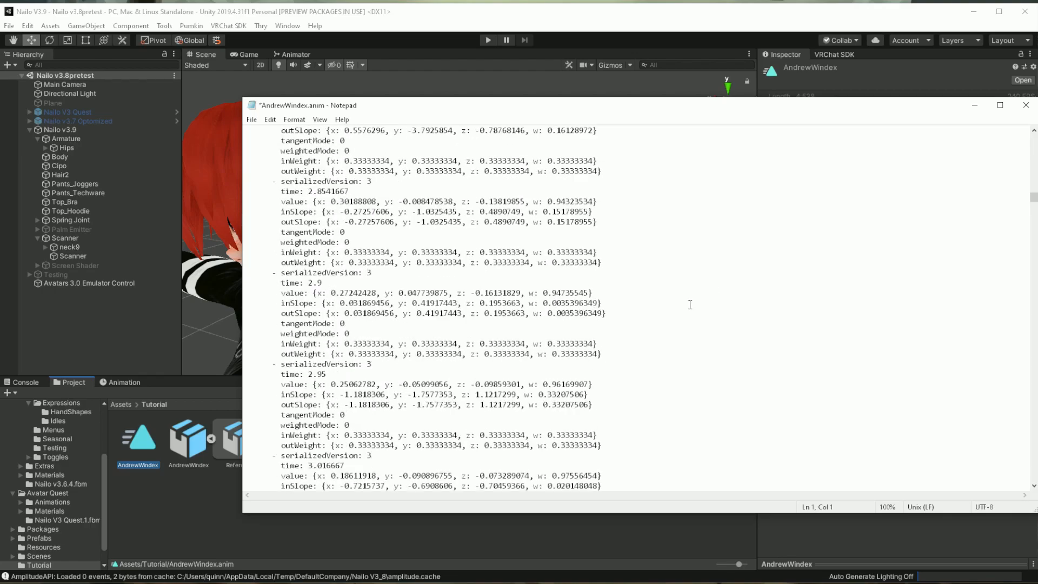
scroll(638, 327, "up", 20)
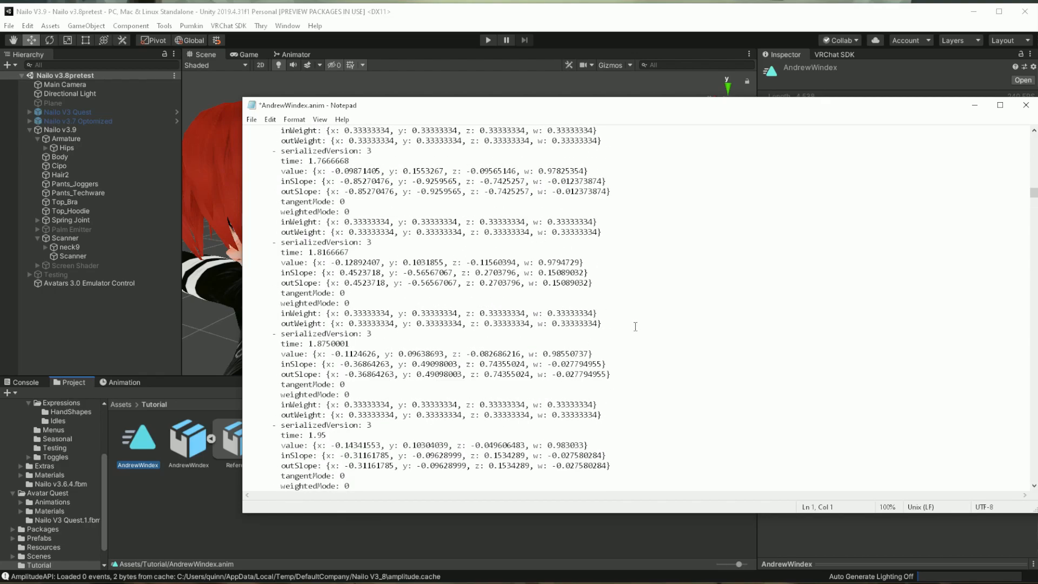
scroll(608, 333, "down", 20)
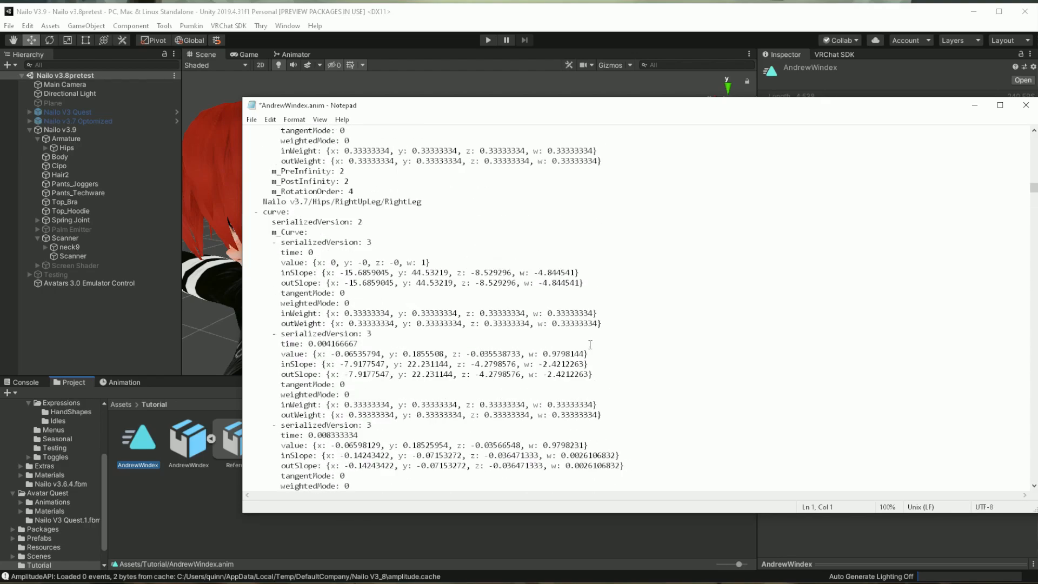
- Insert "path" before the Nailo v3.7/Hips/RightUpLeg/RightLeg line
left_click(303, 405)
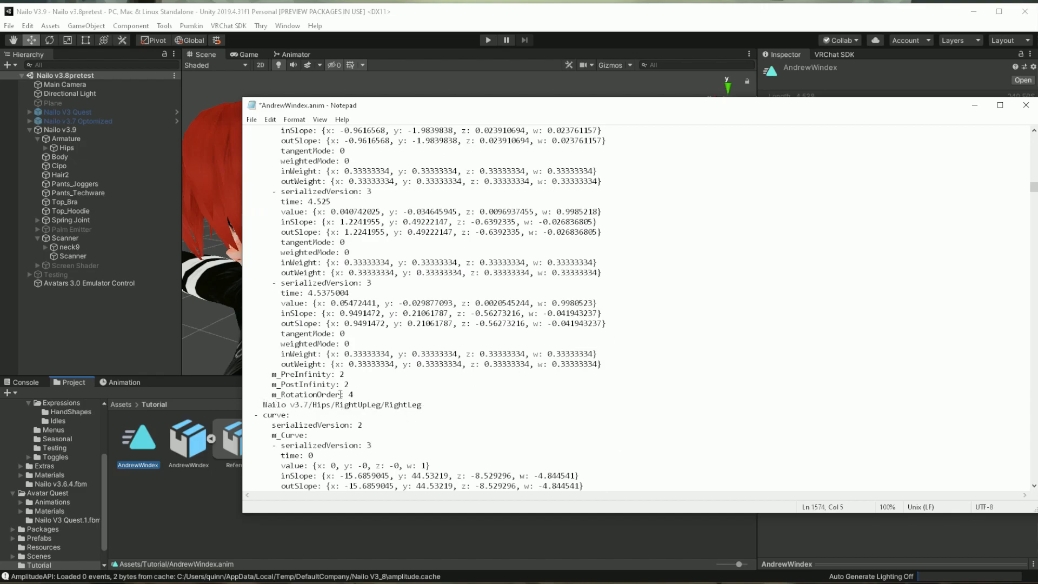
type("path")
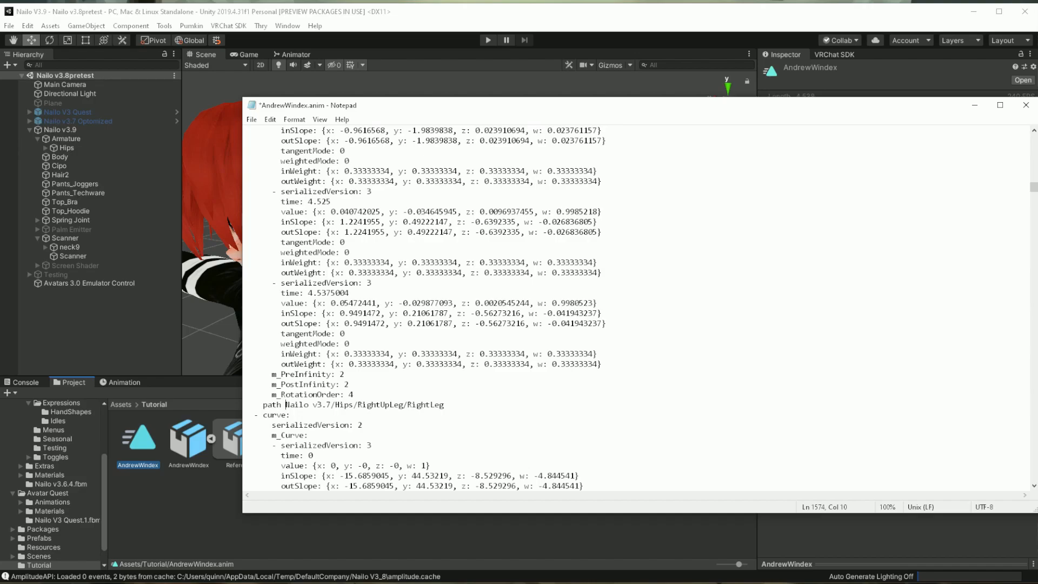
left_click(716, 482)
scroll(465, 416, "up", 3)
scroll(367, 405, "down", 3)
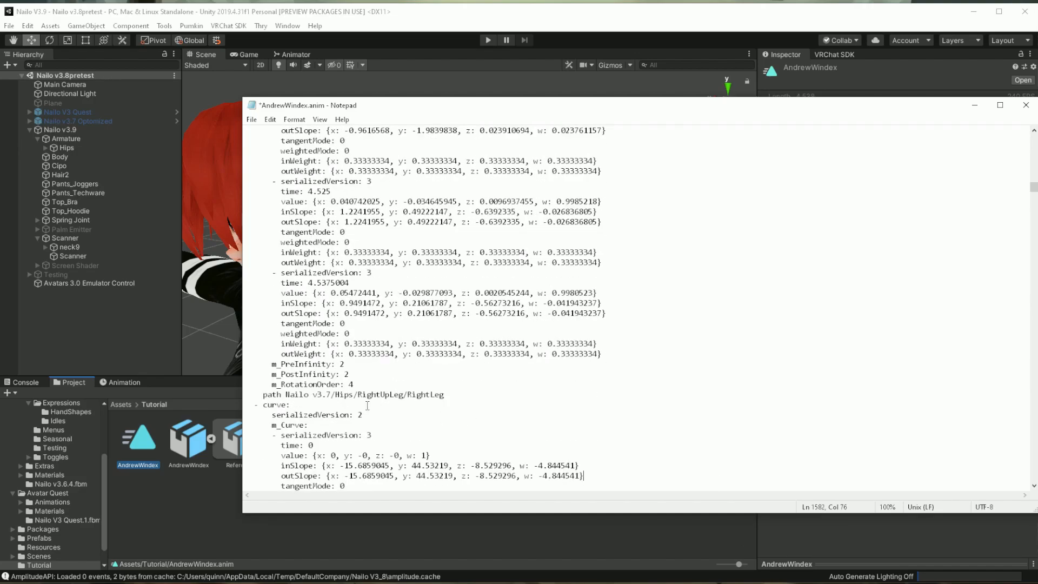
- Shift the Notepad window aside and close AndrewWindex.anim without saving the edits
left_click(282, 396)
left_click_drag(829, 113, 720, 113)
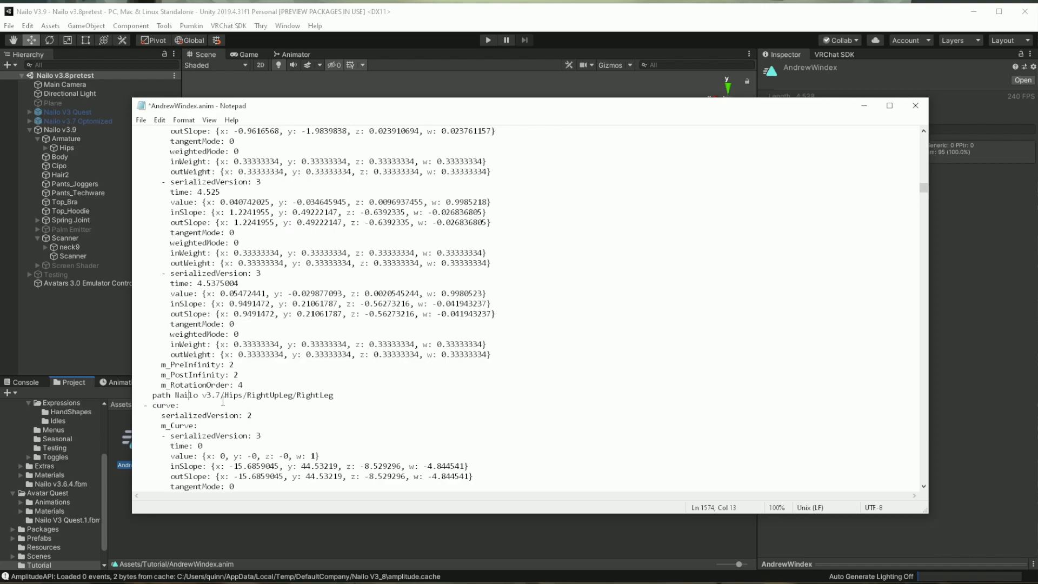
left_click(172, 405)
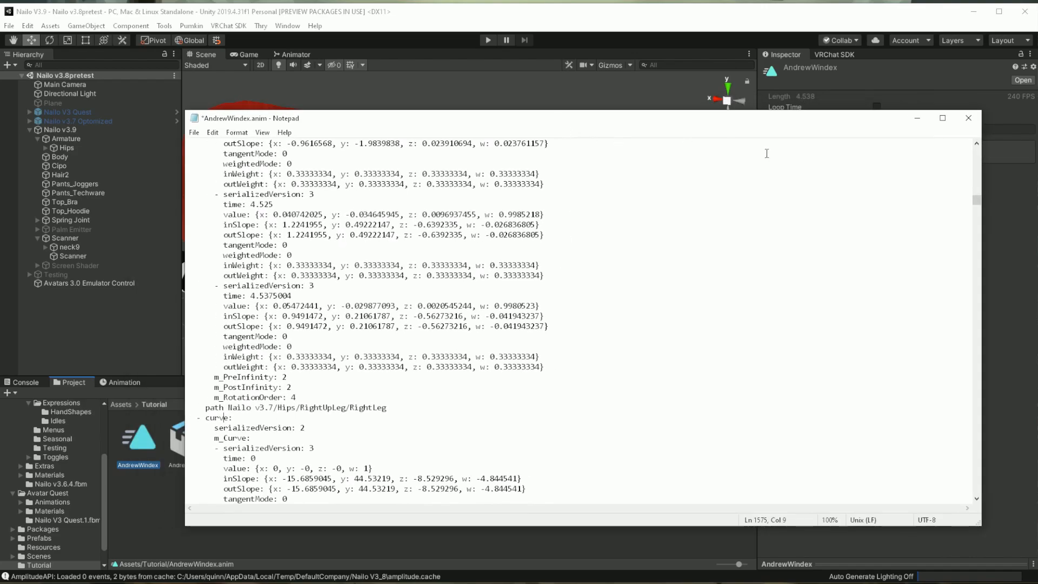
left_click(970, 118)
left_click(562, 312)
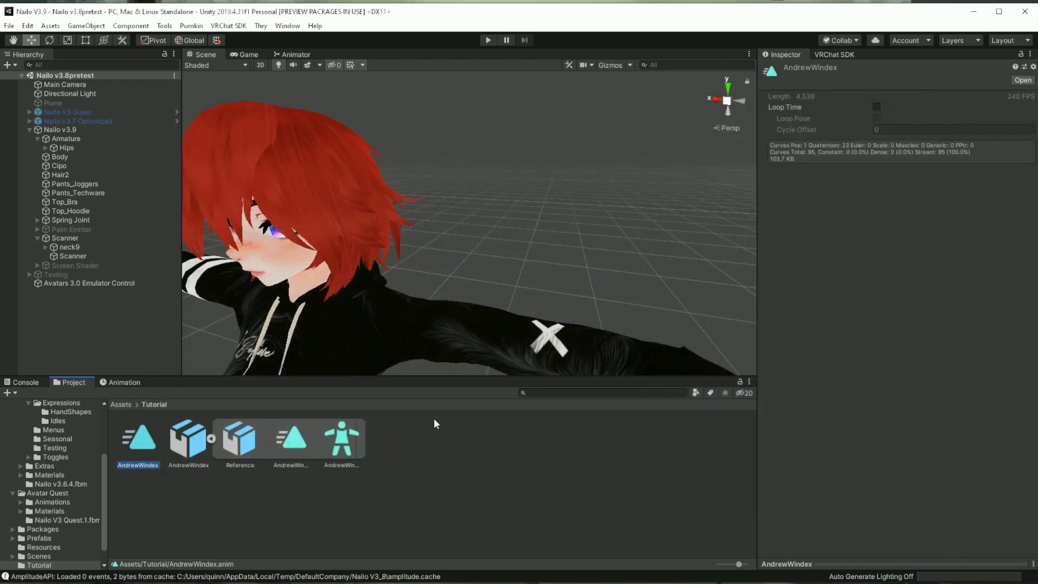
- Zoom out and orbit the scene view to frame the whole avatar in its T-pose
scroll(516, 283, "down", 6)
middle_click_drag(406, 285, 479, 245)
middle_click_drag(515, 298, 504, 281)
right_click_drag(504, 281, 507, 262)
middle_click_drag(507, 262, 450, 280)
right_click_drag(451, 280, 506, 269)
middle_click_drag(314, 243, 450, 264)
scroll(394, 263, "down", 3)
mouse_move(450, 258)
right_mouse_down()
mouse_move(474, 263)
mouse_move(456, 273)
right_mouse_up()
- Select the AndrewWindex animation clip in the Tutorial folder and start Play mode
left_click(138, 438)
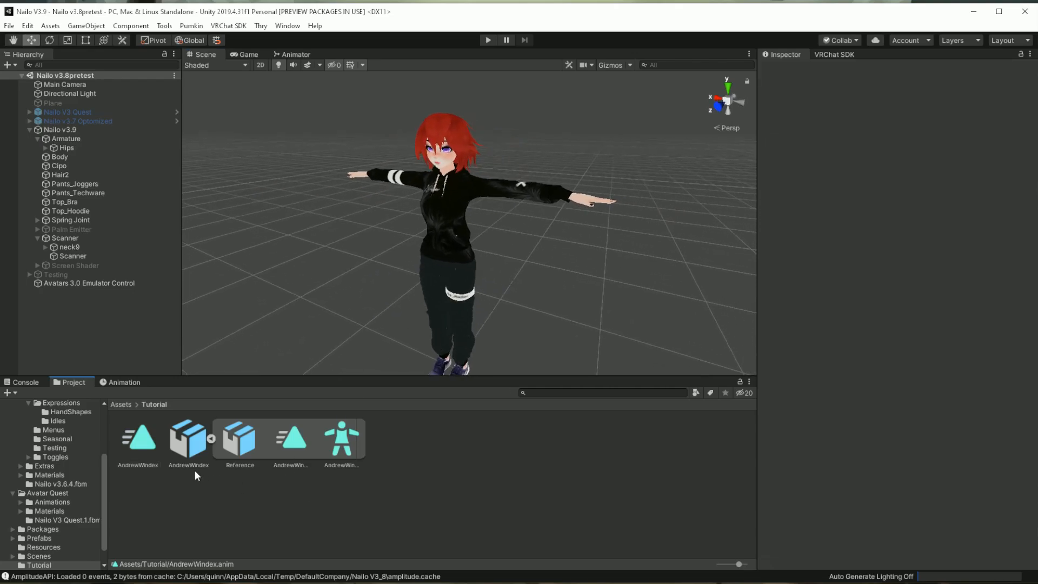
left_click(490, 40)
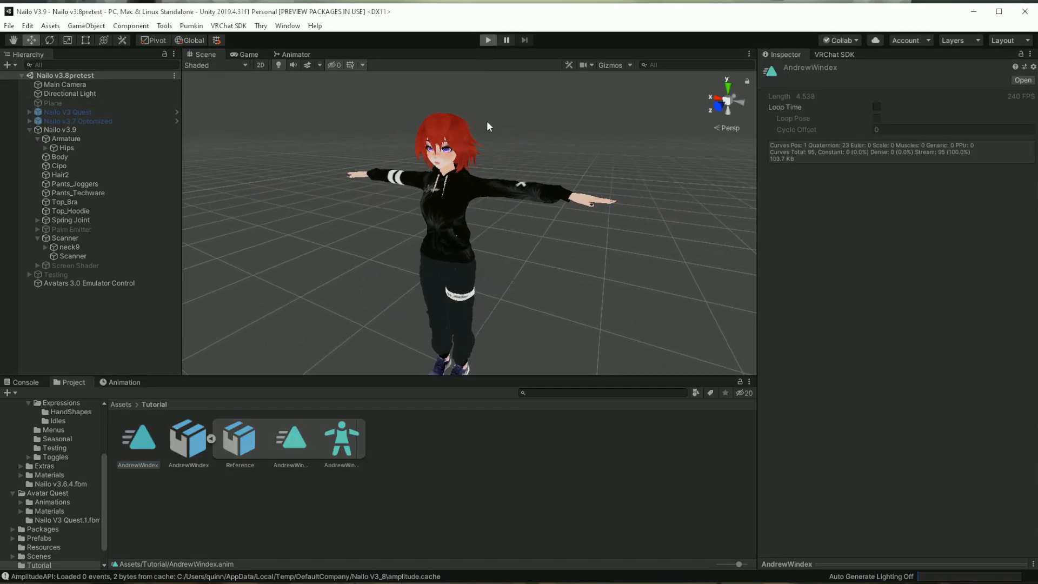